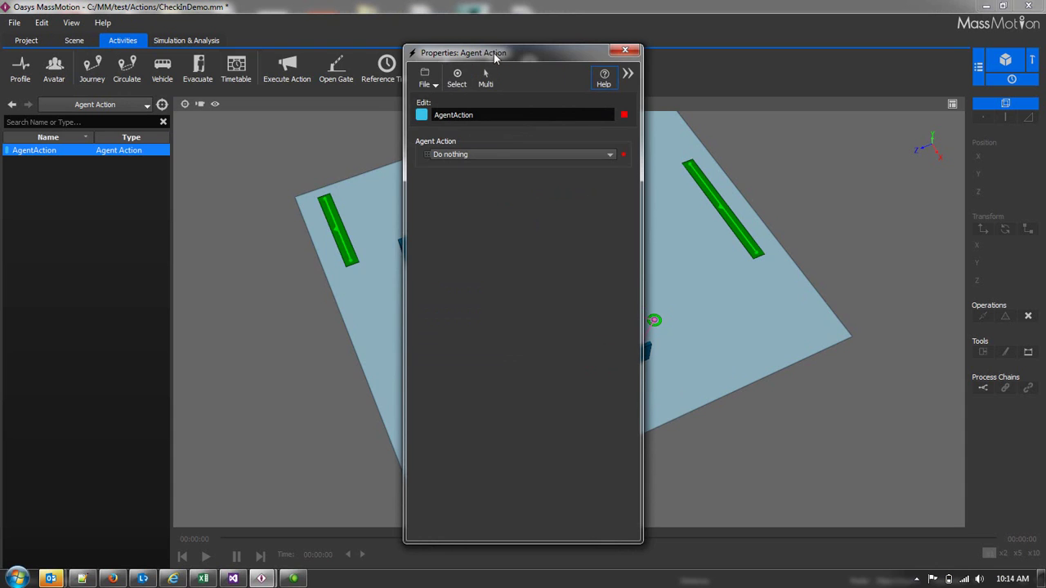
- Rename the agent action as InitPax and make it a list of actions in given order with two entries
left_click_drag(255, 123, 186, 123)
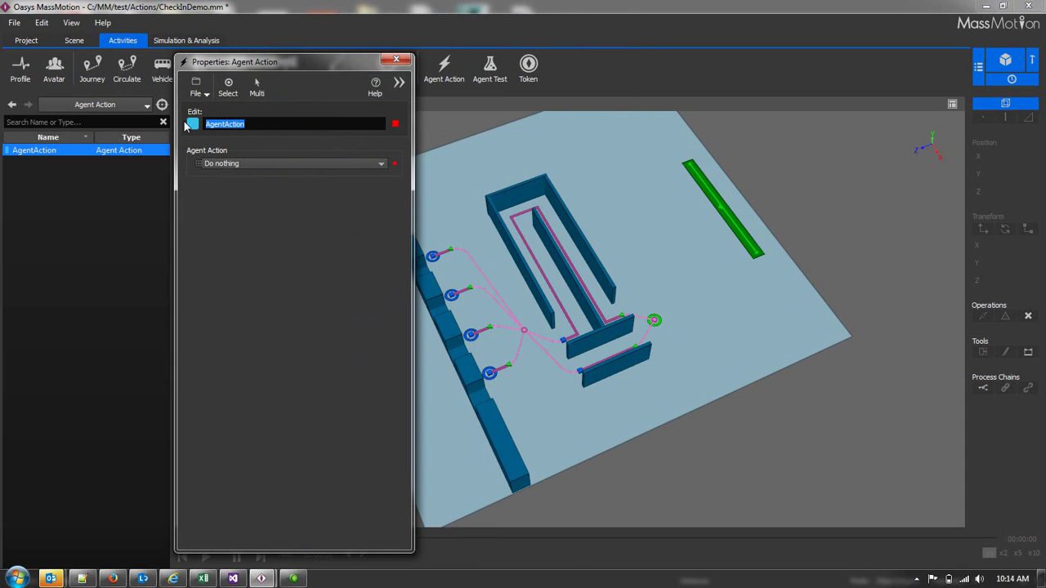
type("InitPax")
left_click(236, 164)
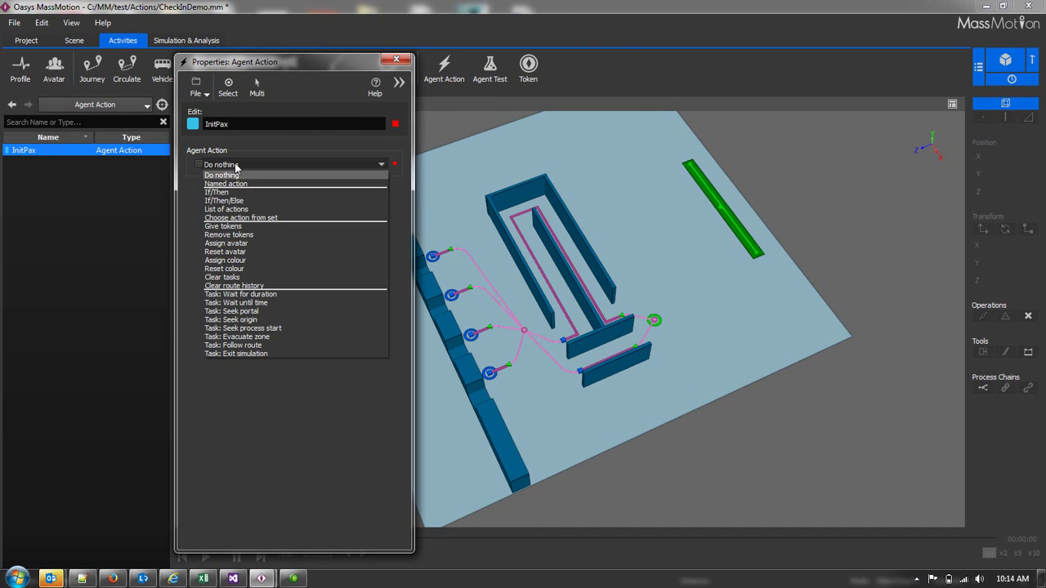
left_click(220, 210)
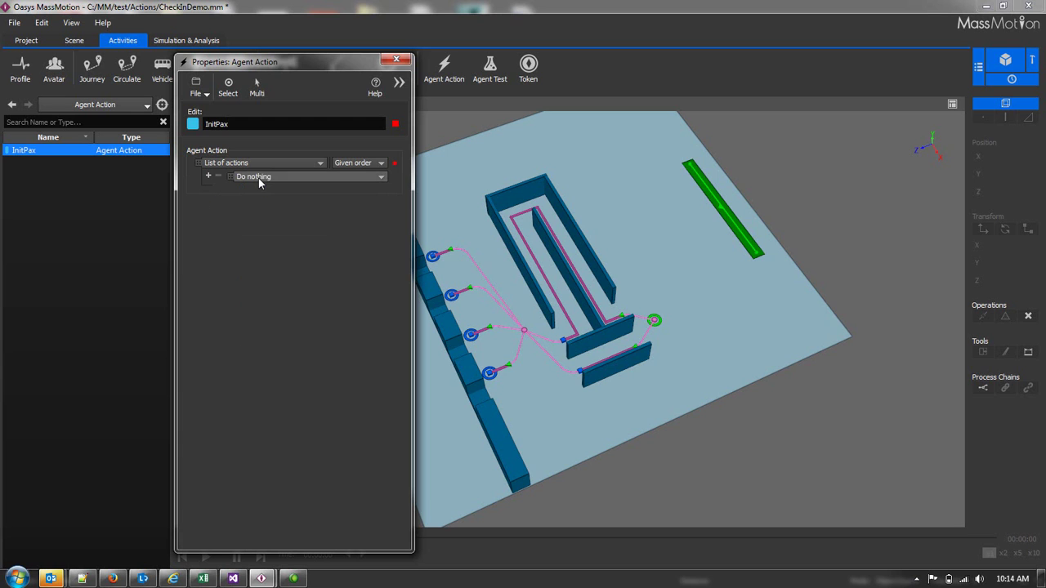
left_click(207, 176)
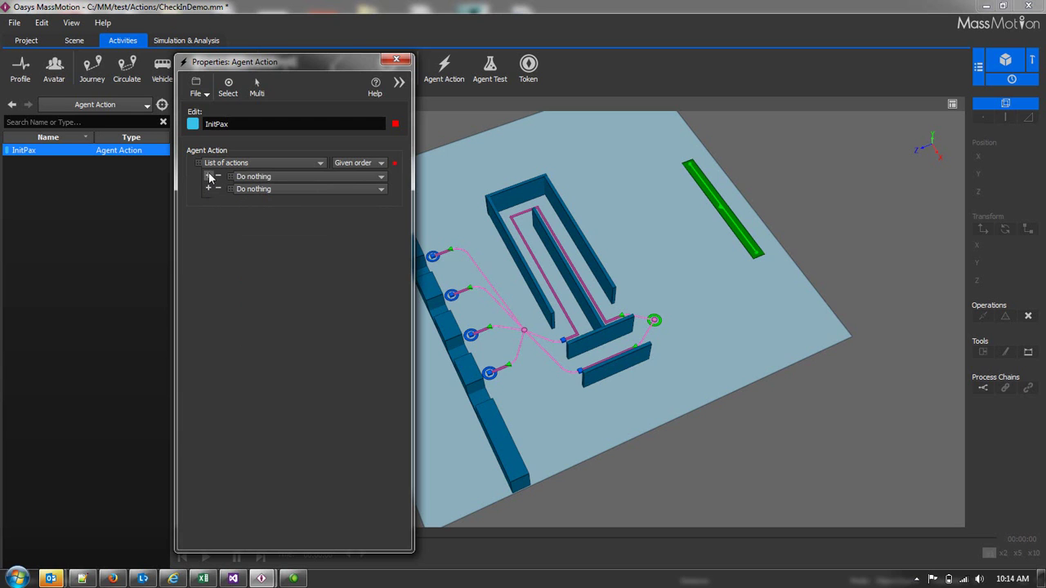
- Make InitPax's first list entry choose from a set of two actions, weighted evenly at 50% each
left_click(253, 178)
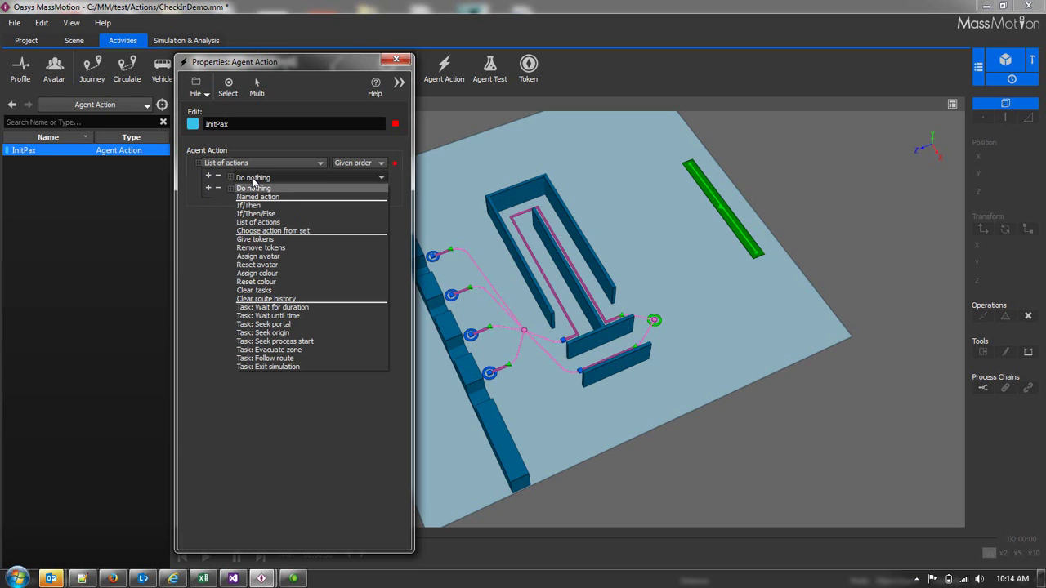
left_click(253, 230)
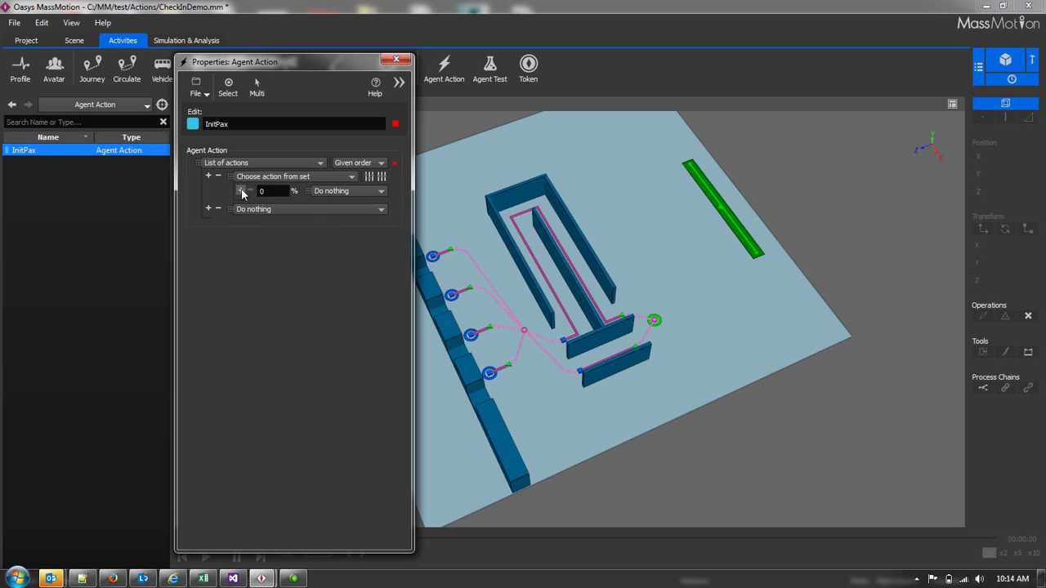
left_click(240, 190)
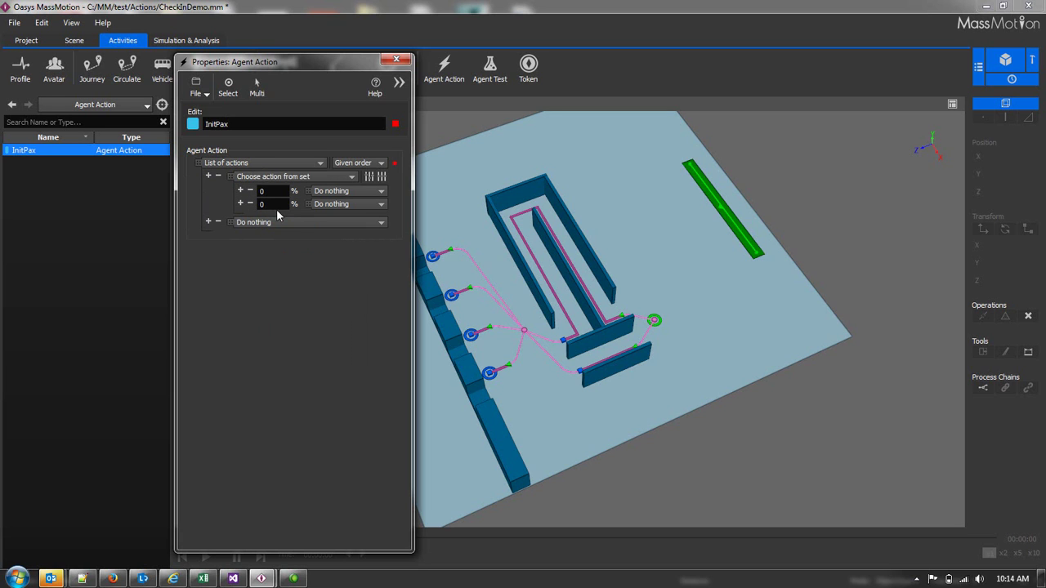
left_click(368, 177)
- Have the first 50% option give the BoardingPass token, and widen the properties window
left_click(326, 193)
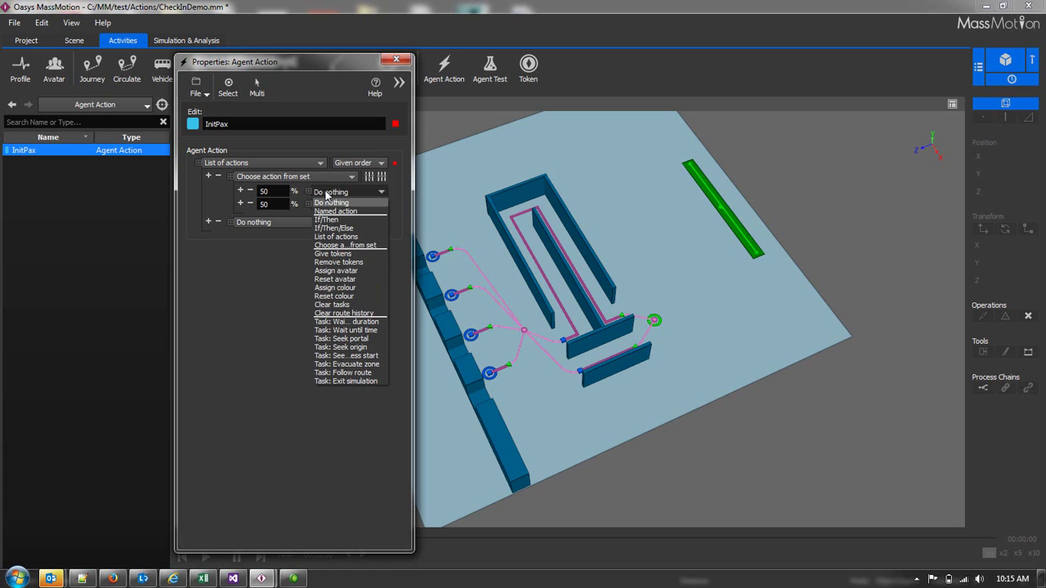
left_click(332, 253)
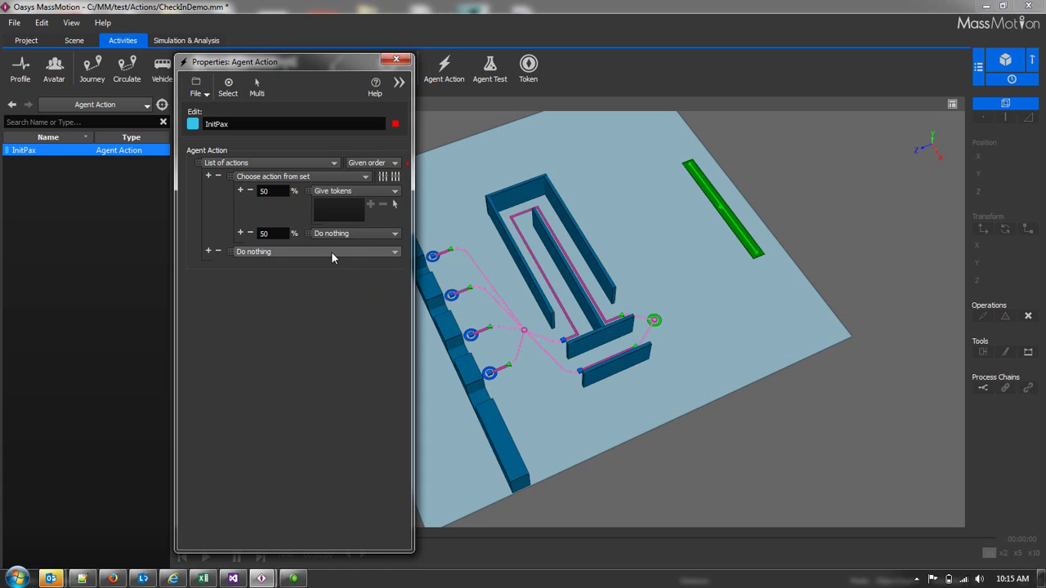
left_click(394, 204)
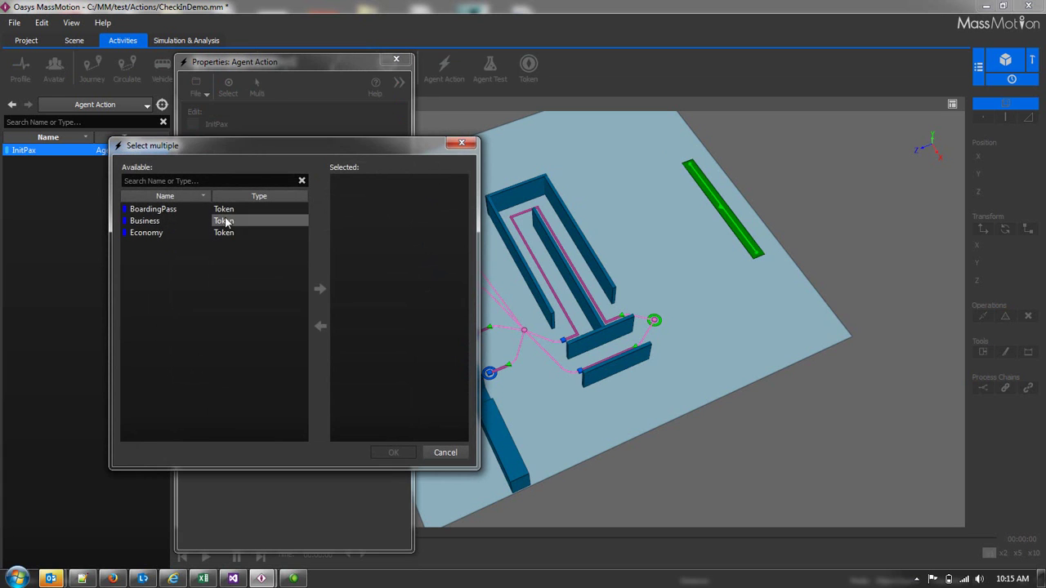
left_click(157, 210)
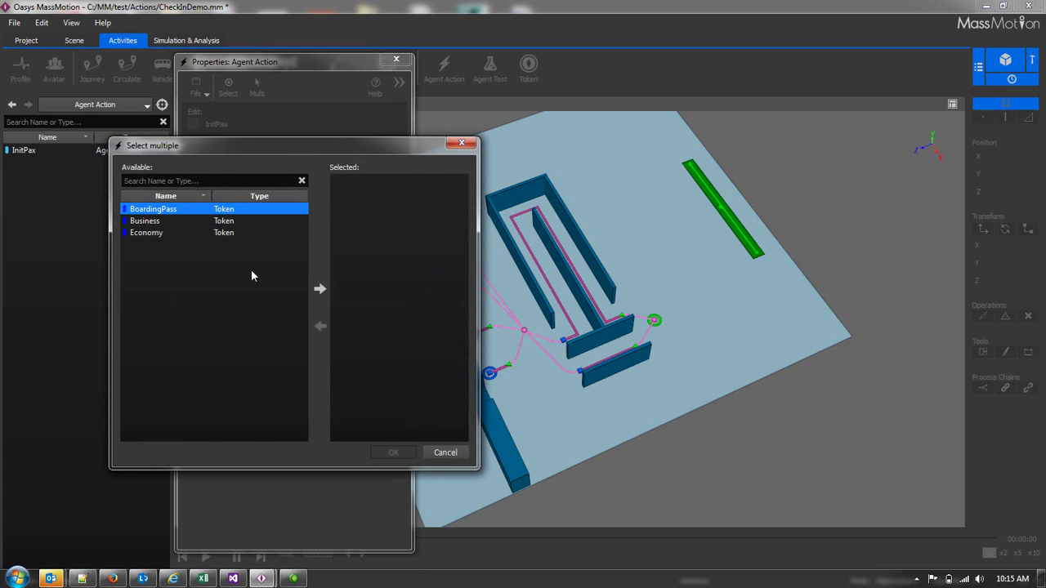
left_click(321, 289)
left_click(392, 453)
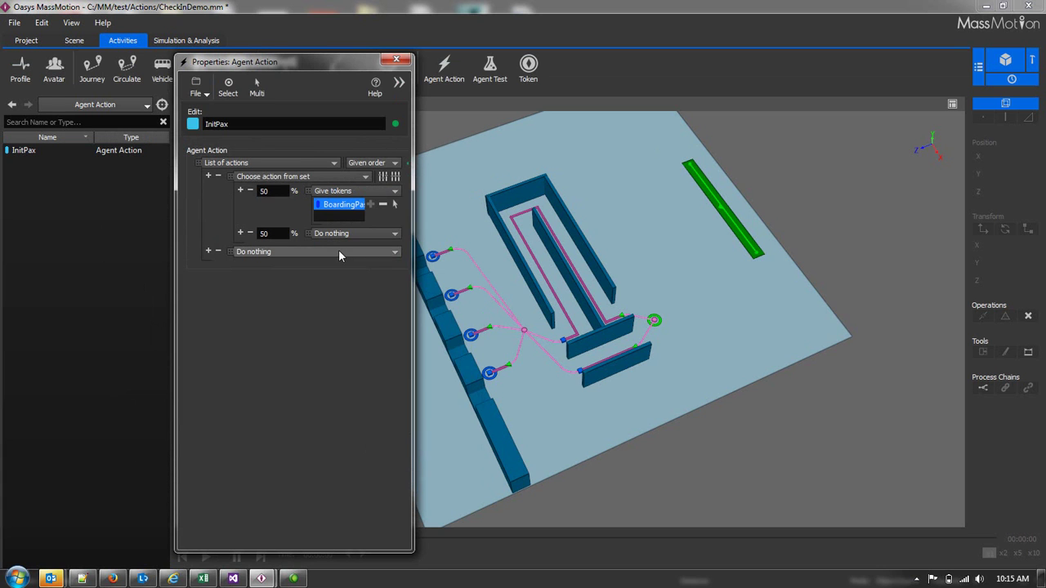
left_click_drag(413, 275, 513, 290)
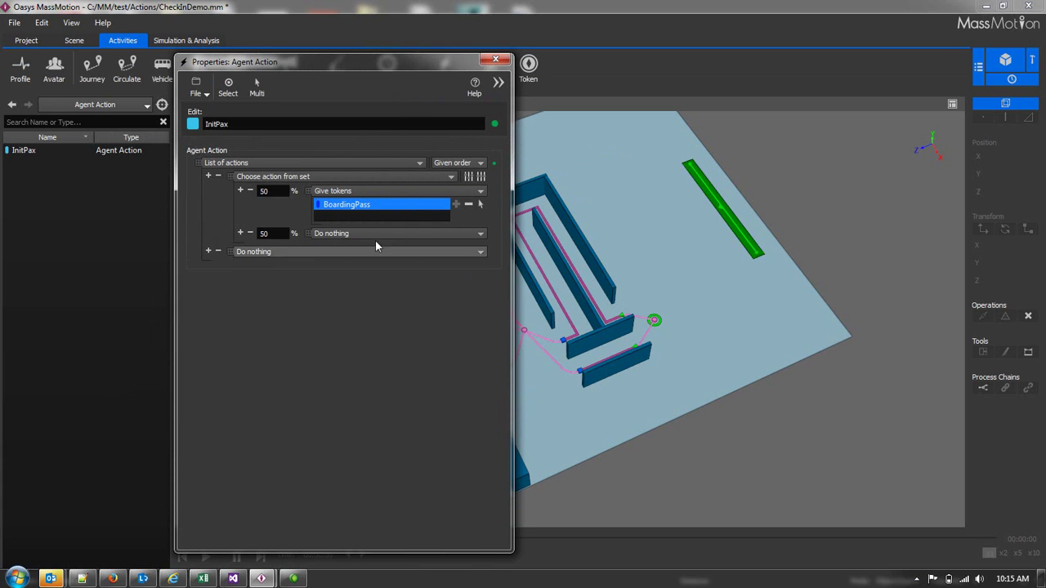
- Make InitPax's second list entry choose from a set of two actions weighted 80% and 20%
left_click(255, 251)
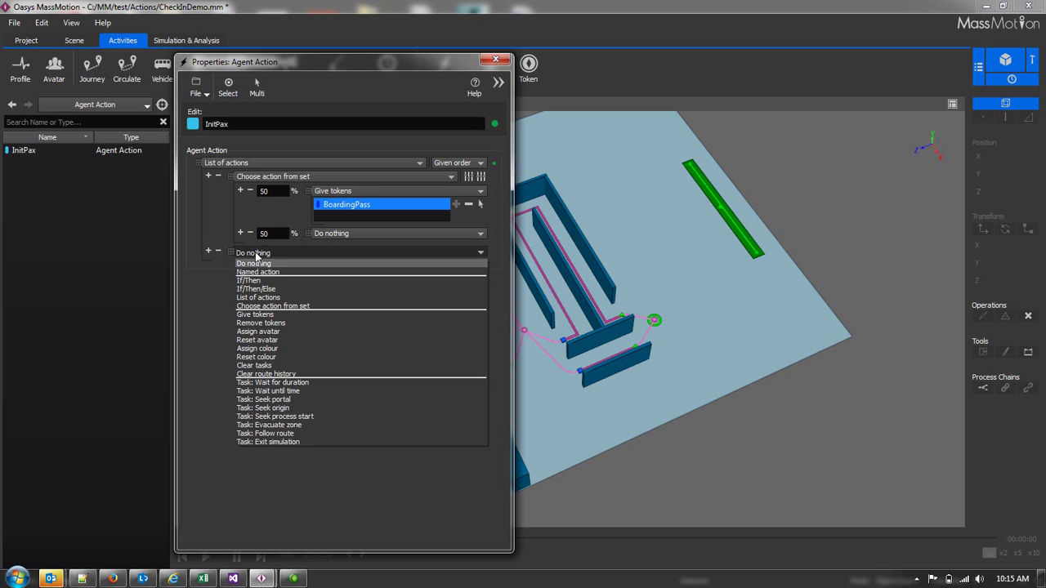
left_click(261, 308)
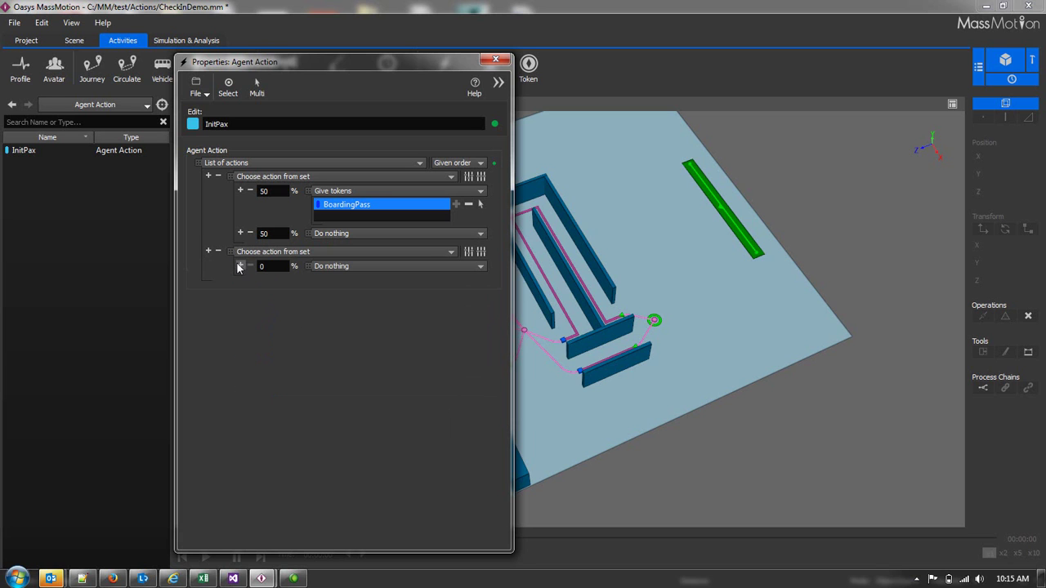
left_click(239, 266)
double_click(260, 266)
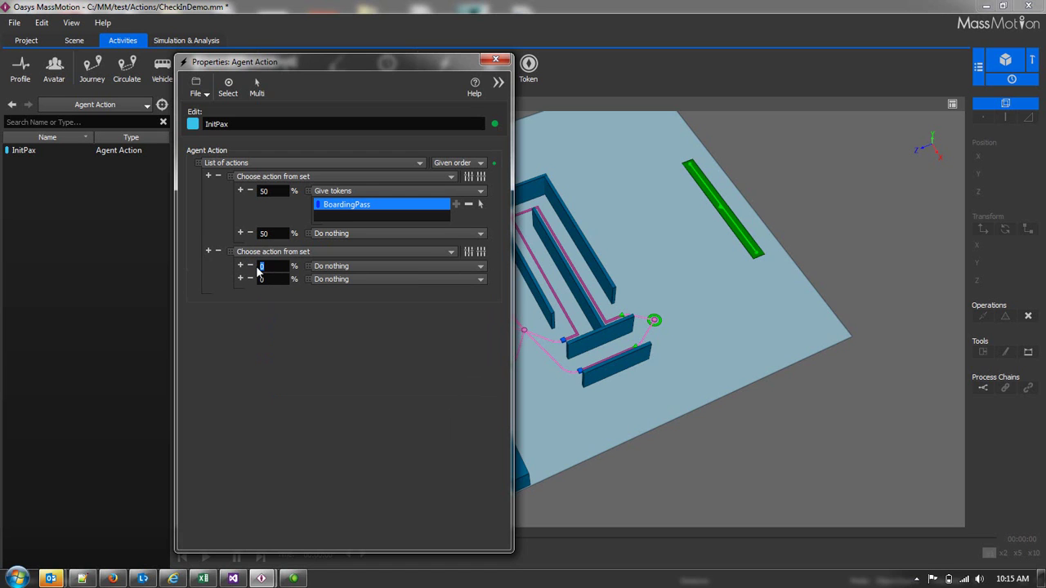
type("80")
double_click(274, 279)
- Have the 80% option of the second set give the Economy token
left_click(372, 262)
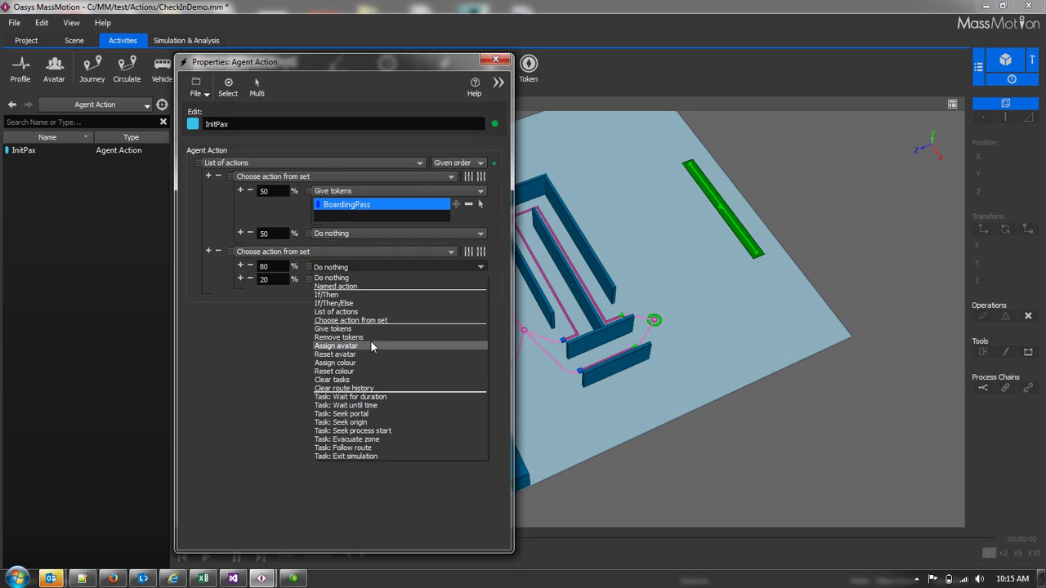
left_click(366, 328)
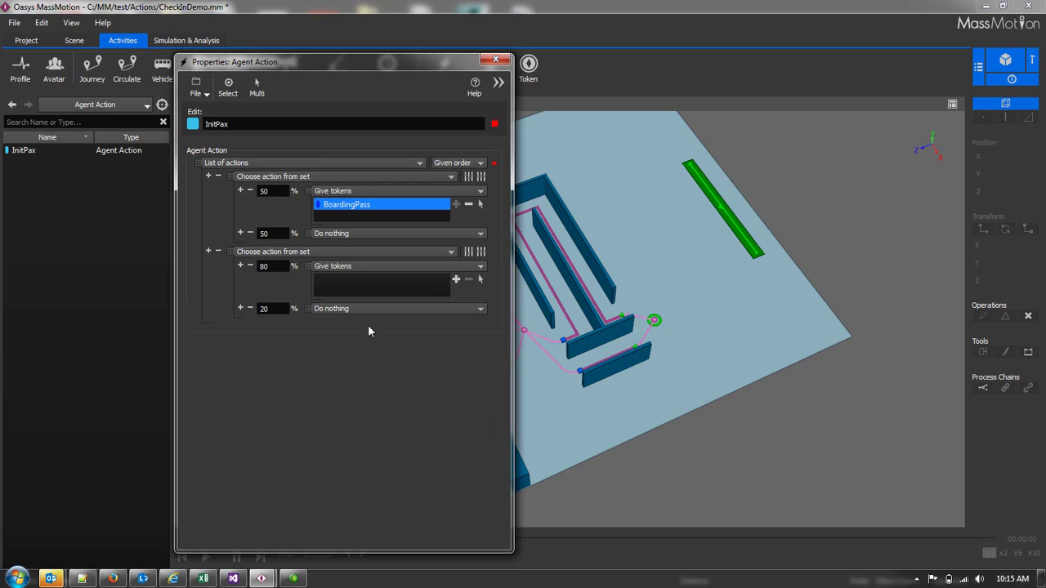
left_click(482, 278)
left_click(204, 233)
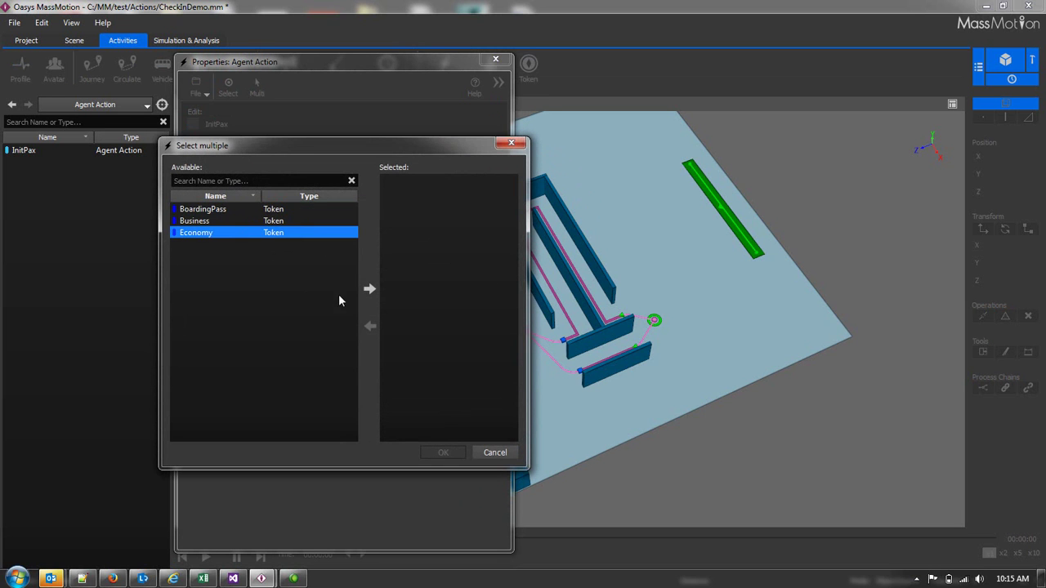
left_click(370, 288)
left_click(426, 452)
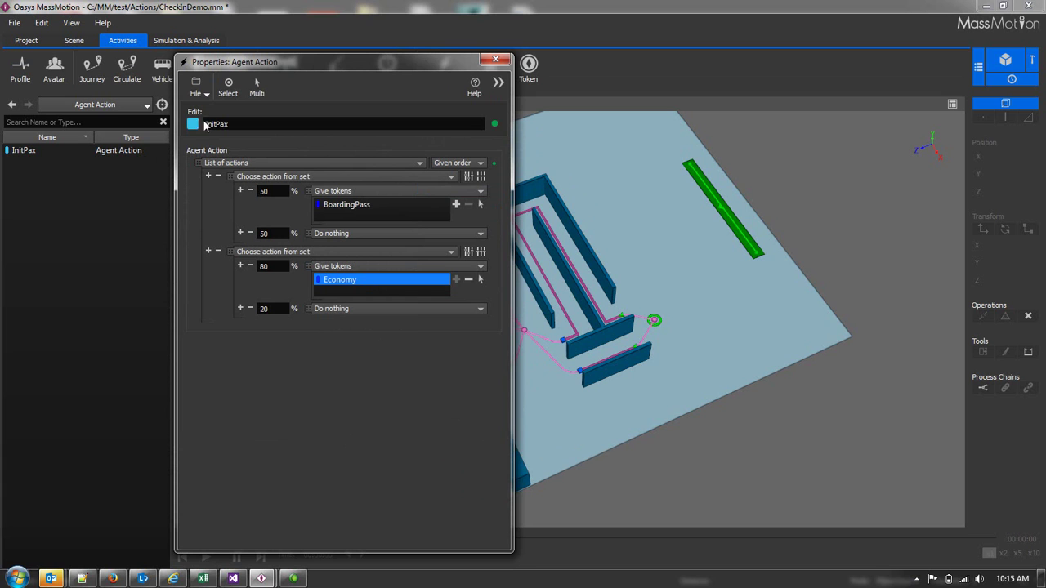
- Have the 20% option of the second set give the Business token, and review InitPax's flowchart before closing its properties
left_click(162, 105)
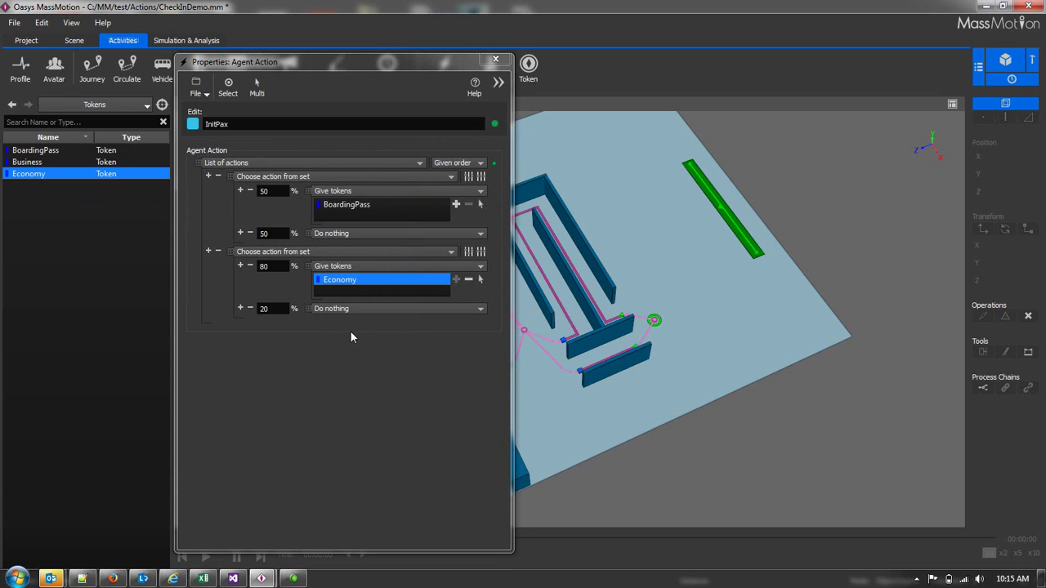
left_click(347, 309)
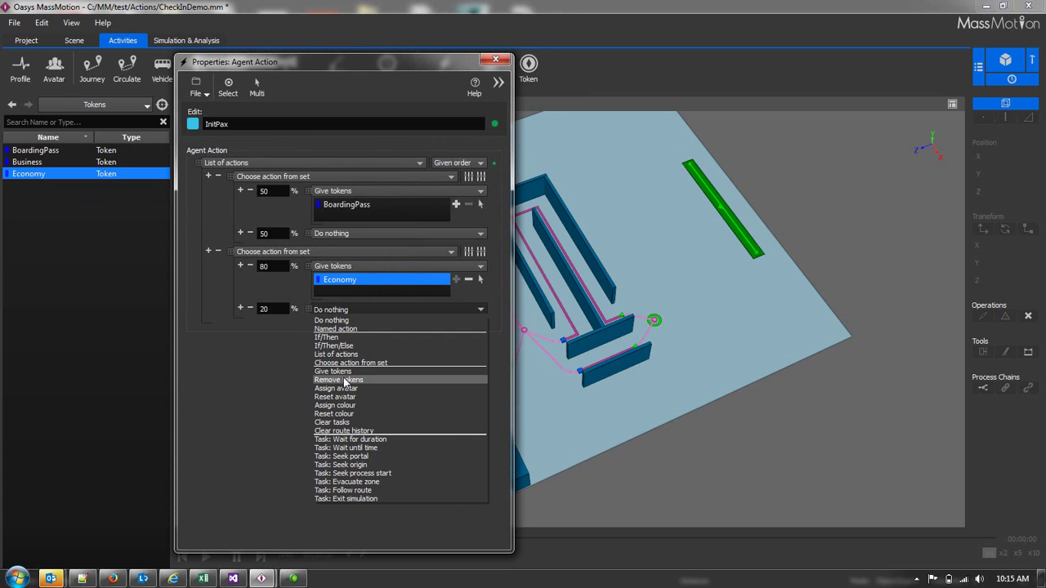
left_click(343, 372)
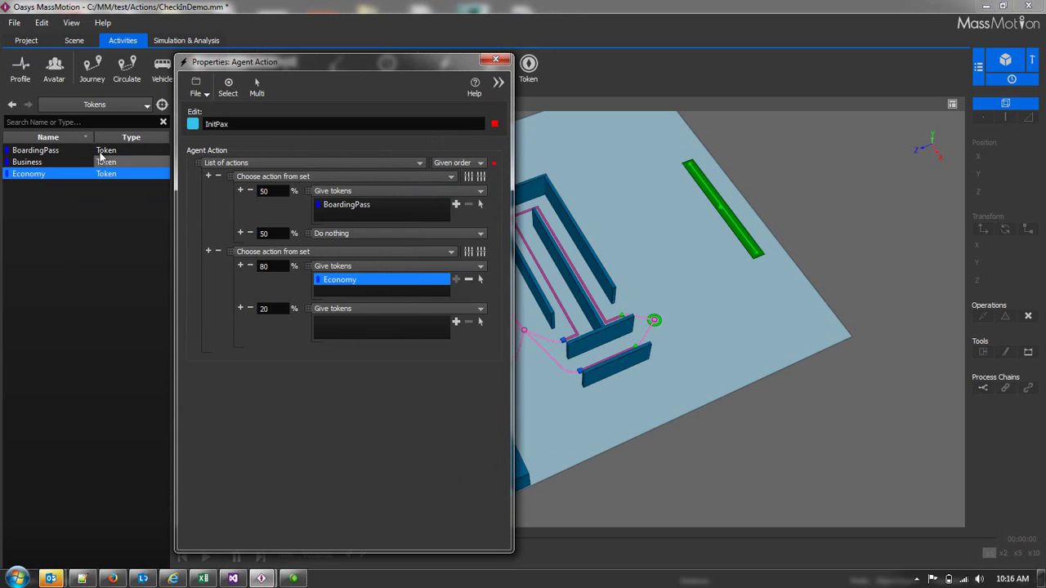
left_click(122, 161)
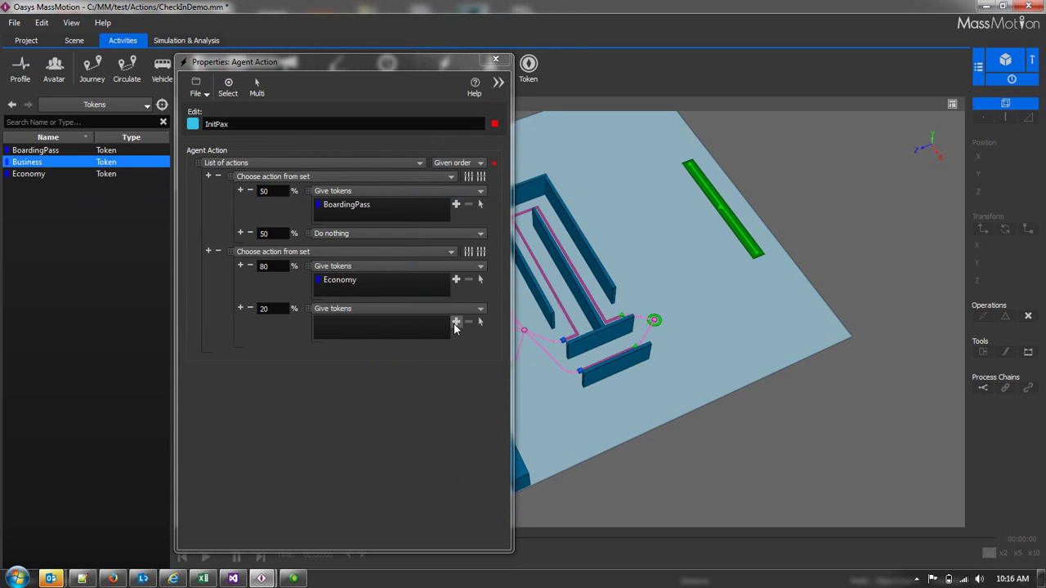
left_click(455, 322)
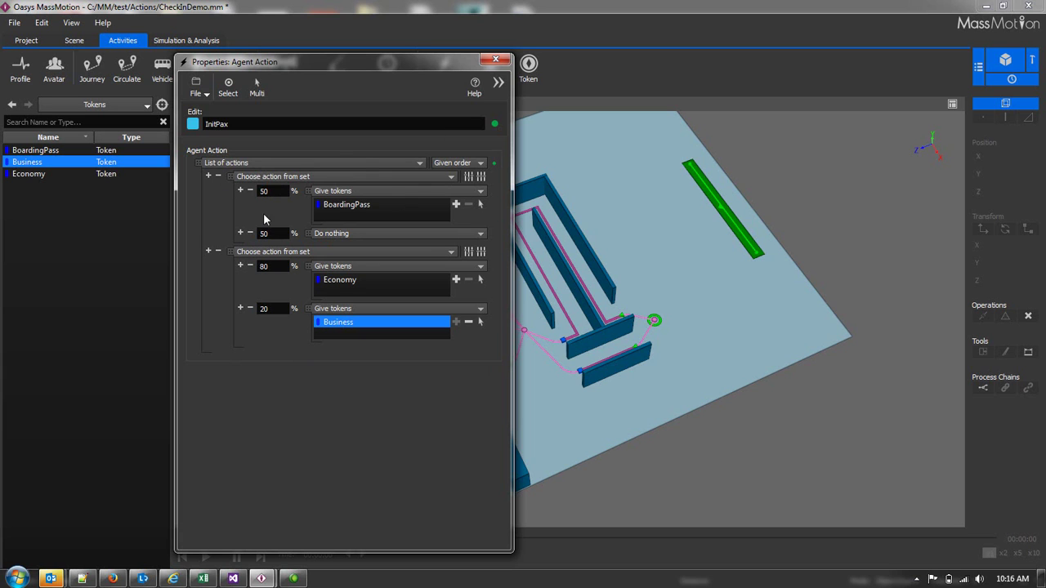
left_click(498, 82)
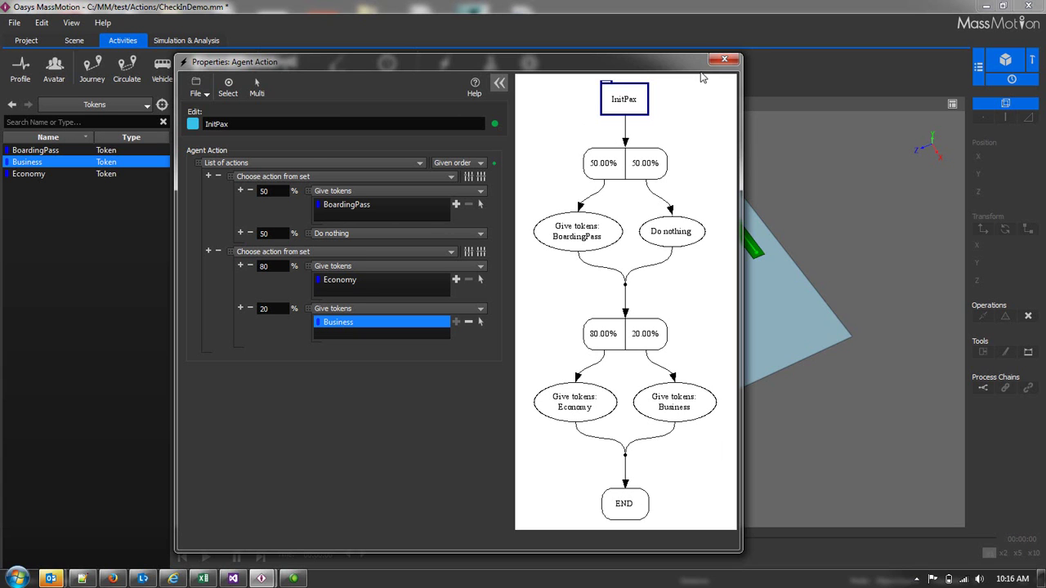
left_click(722, 60)
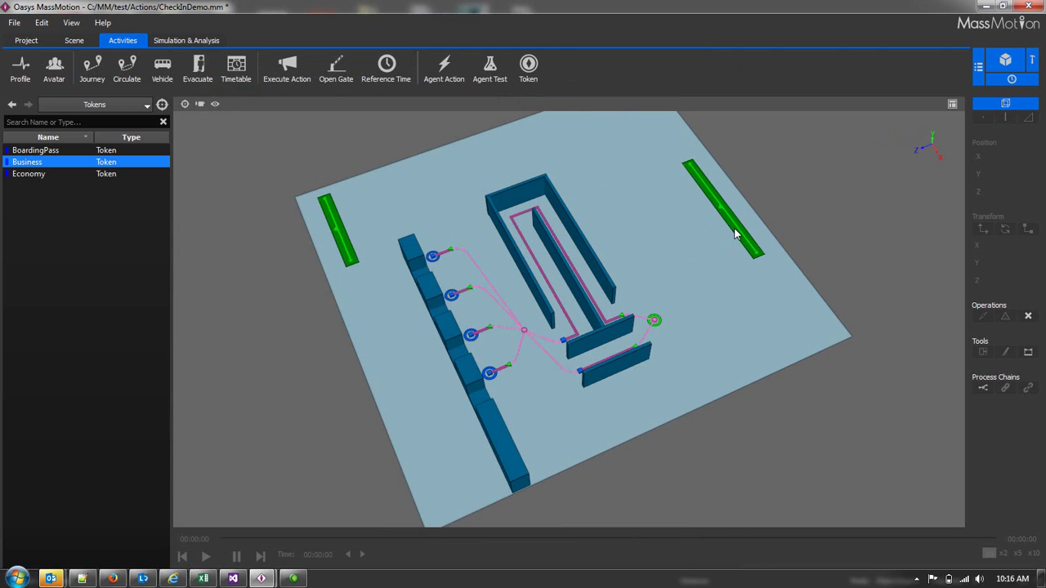
- Open the Curb portal's action settings, with its properties window moved clear of the check-in queues
middle_click_drag(693, 286, 576, 276)
middle_click_drag(619, 306, 572, 330)
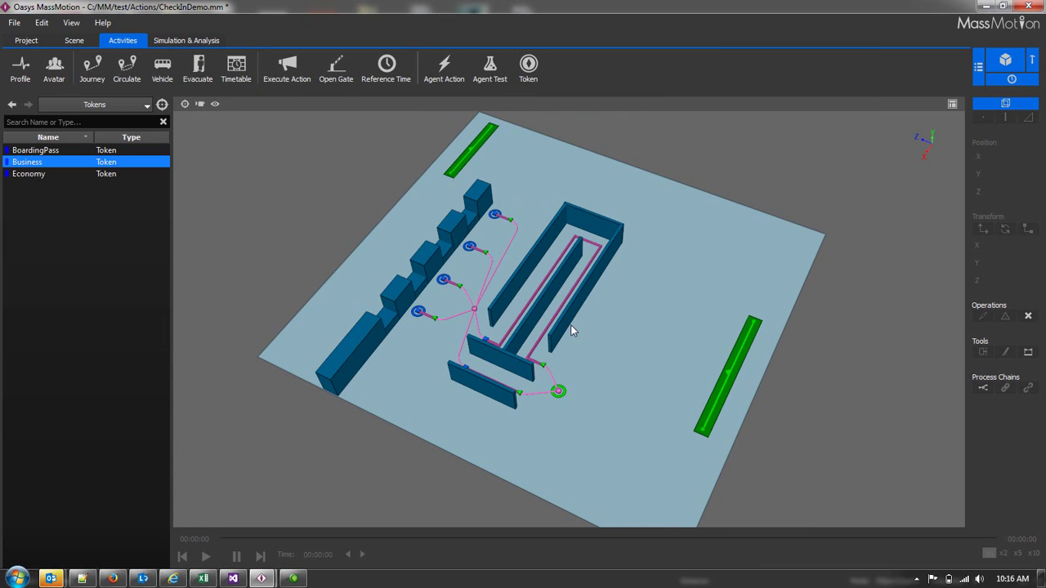
double_click(740, 359)
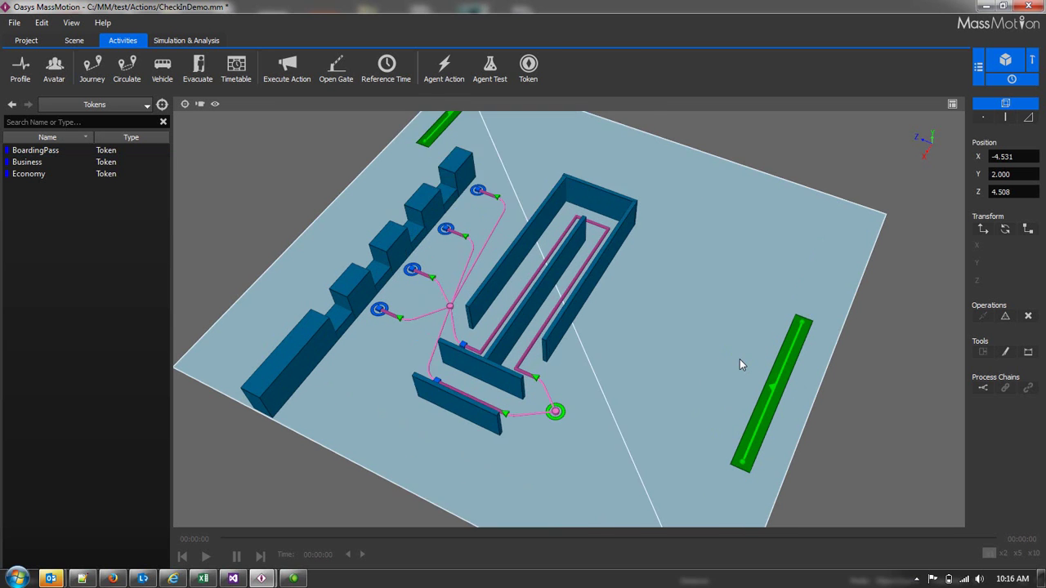
left_click(625, 51)
double_click(800, 343)
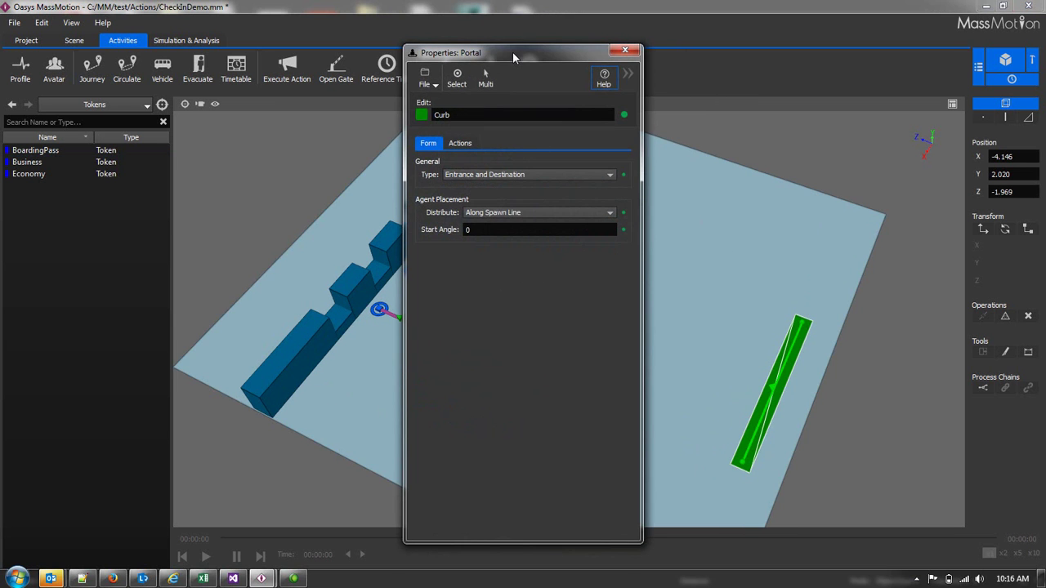
left_click_drag(512, 51, 370, 35)
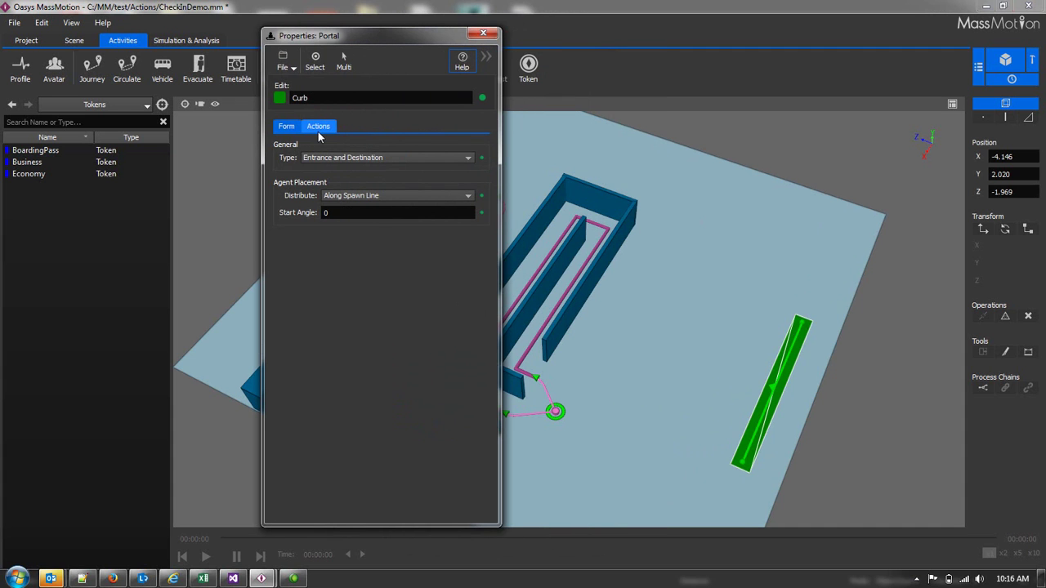
left_click_drag(346, 40, 274, 44)
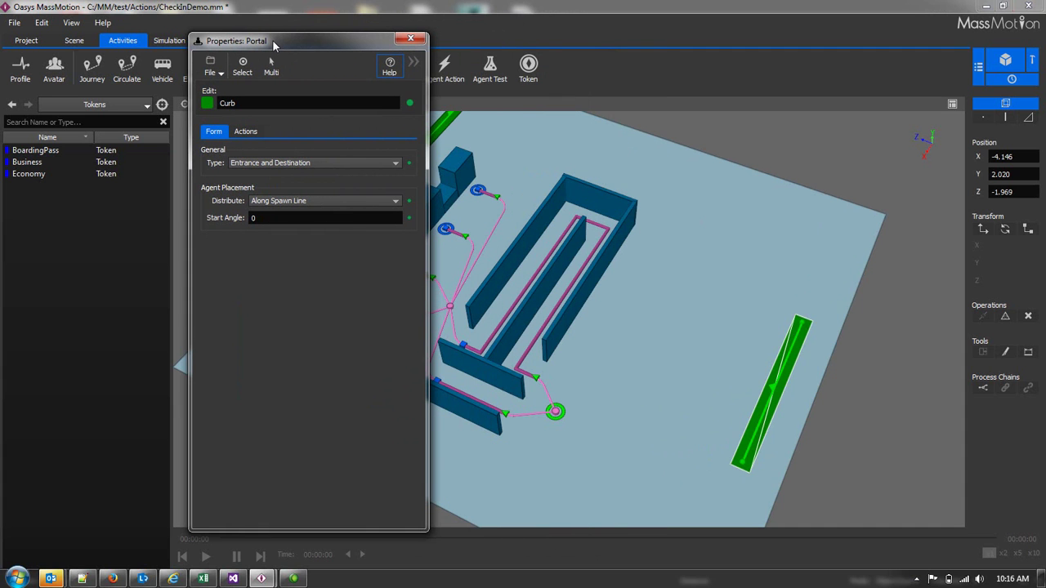
left_click(252, 133)
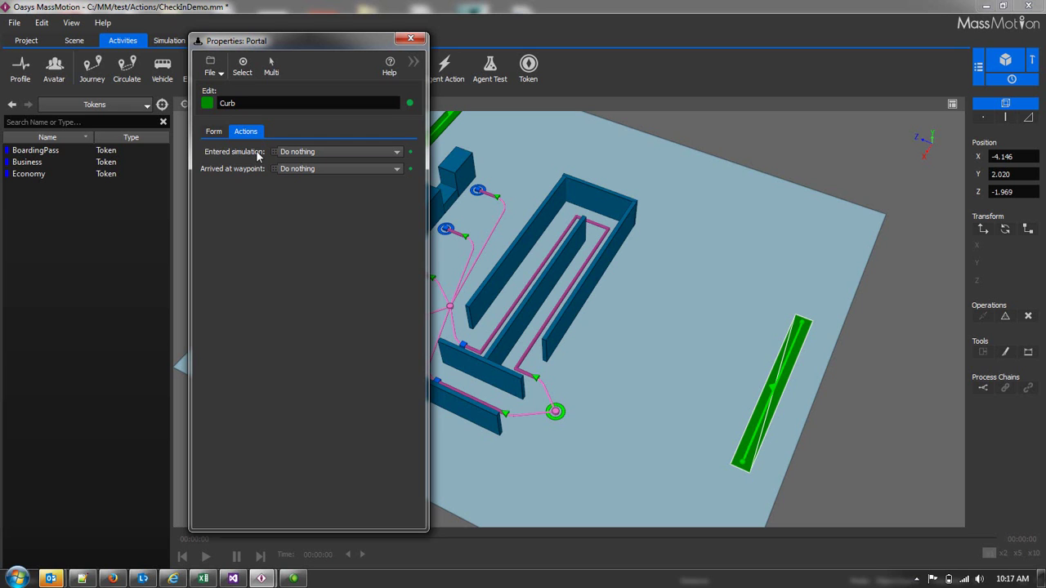
- Make Curb's entered-simulation action a list whose first entry is the named action InitPax, and widen the properties window
left_click(304, 152)
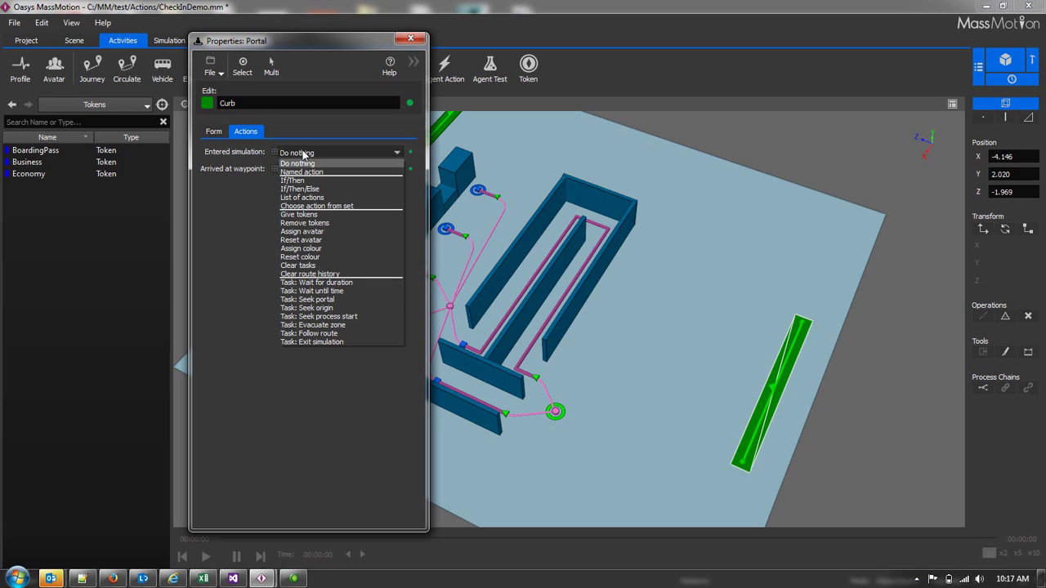
left_click(299, 198)
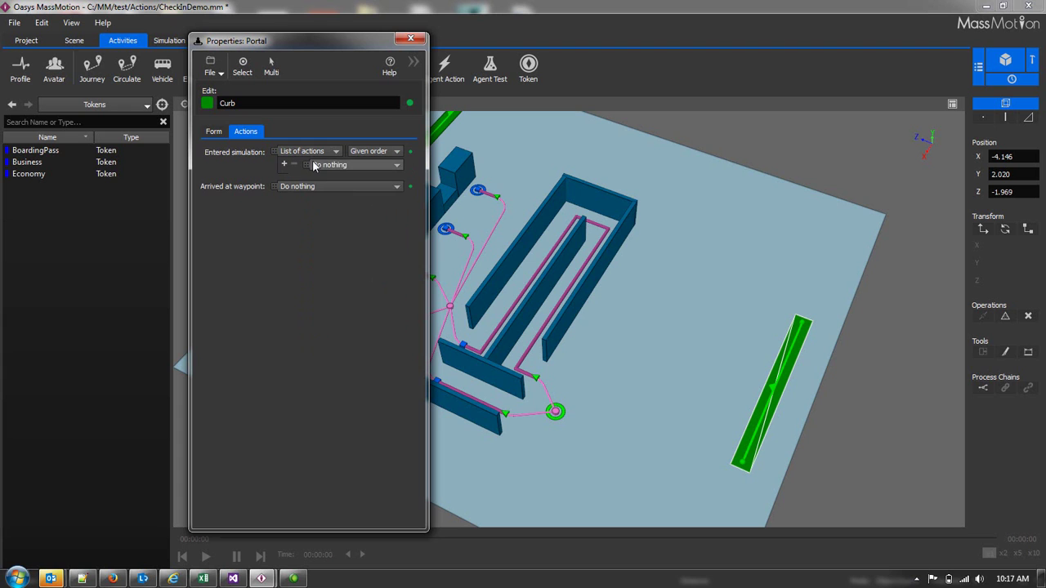
left_click(320, 166)
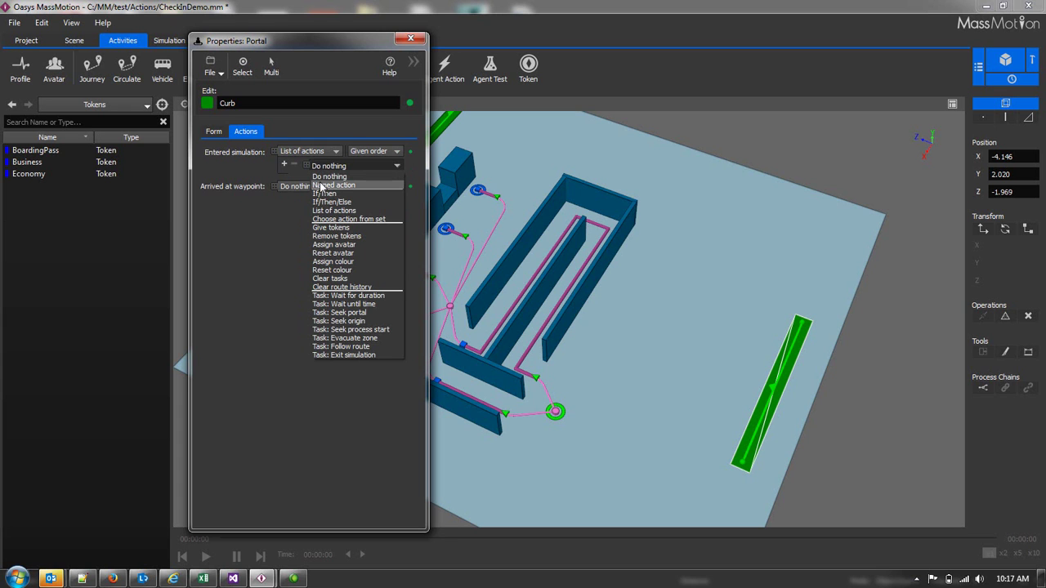
left_click(320, 185)
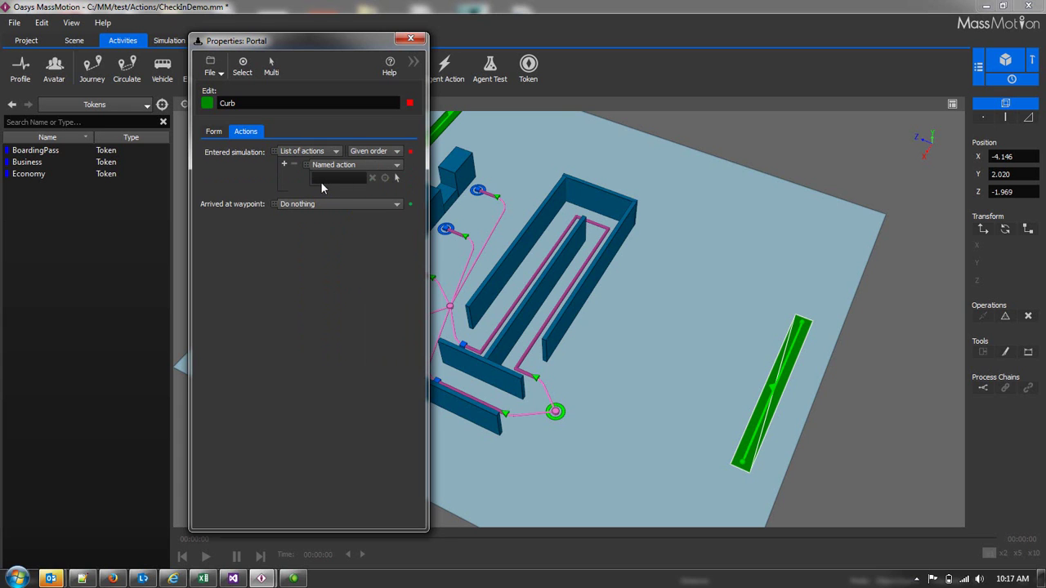
left_click(398, 180)
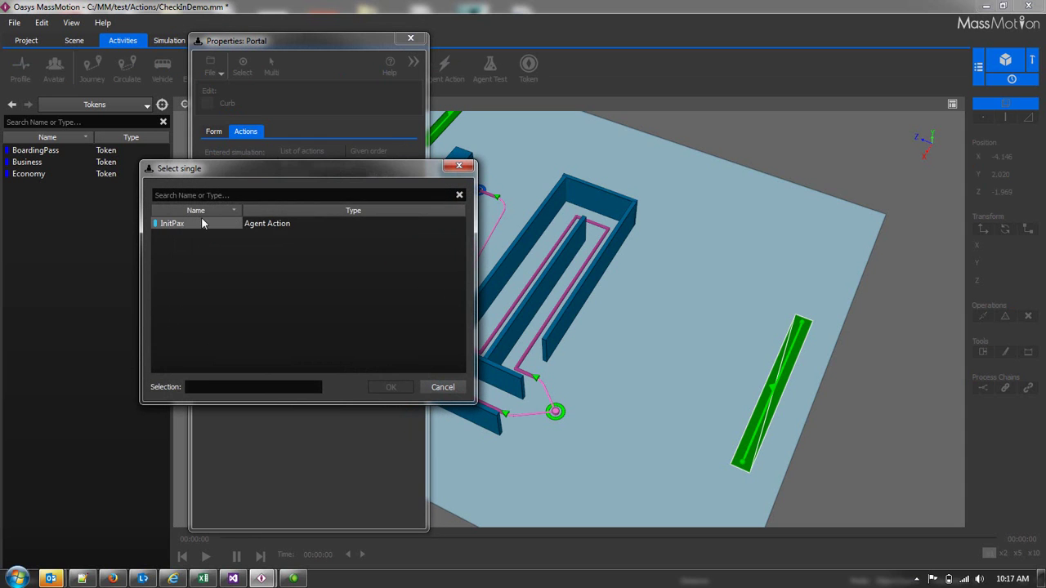
left_click(196, 224)
left_click(396, 387)
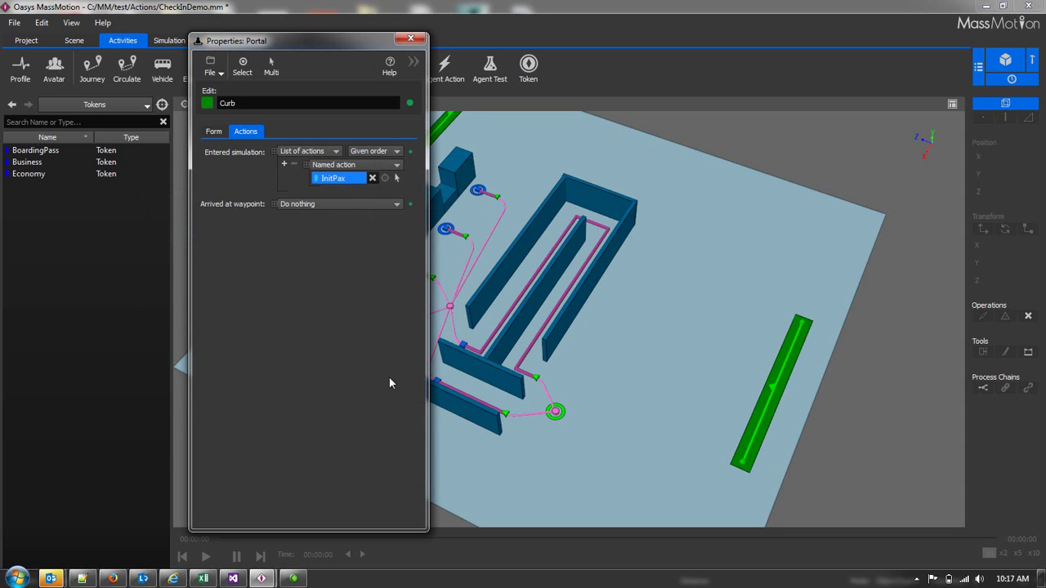
left_click_drag(429, 267, 478, 267)
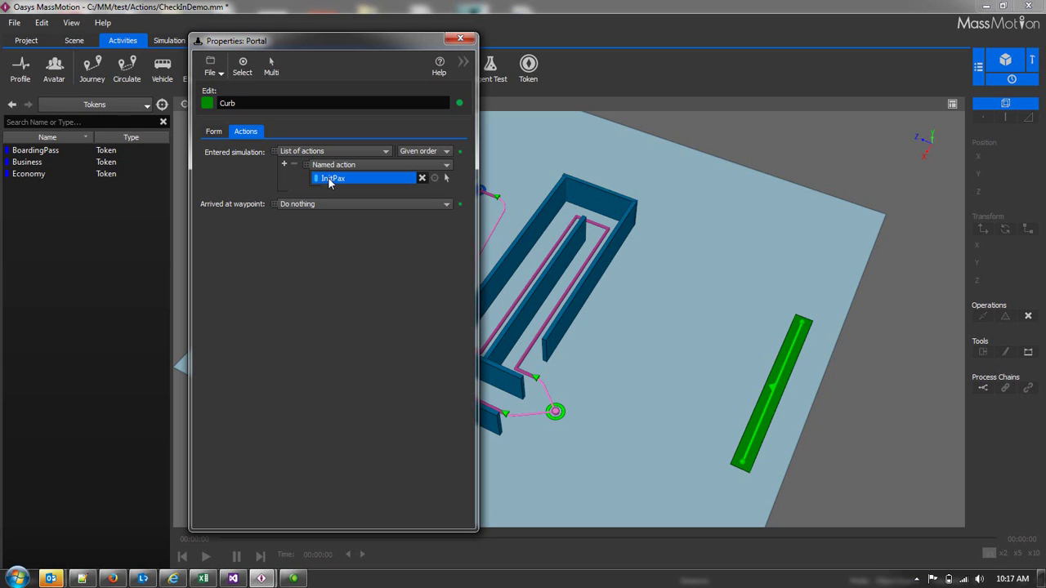
- Add a second entry to Curb's entered-simulation list and make it an If/Then action, keeping the whole check-in area in view
left_click(284, 165)
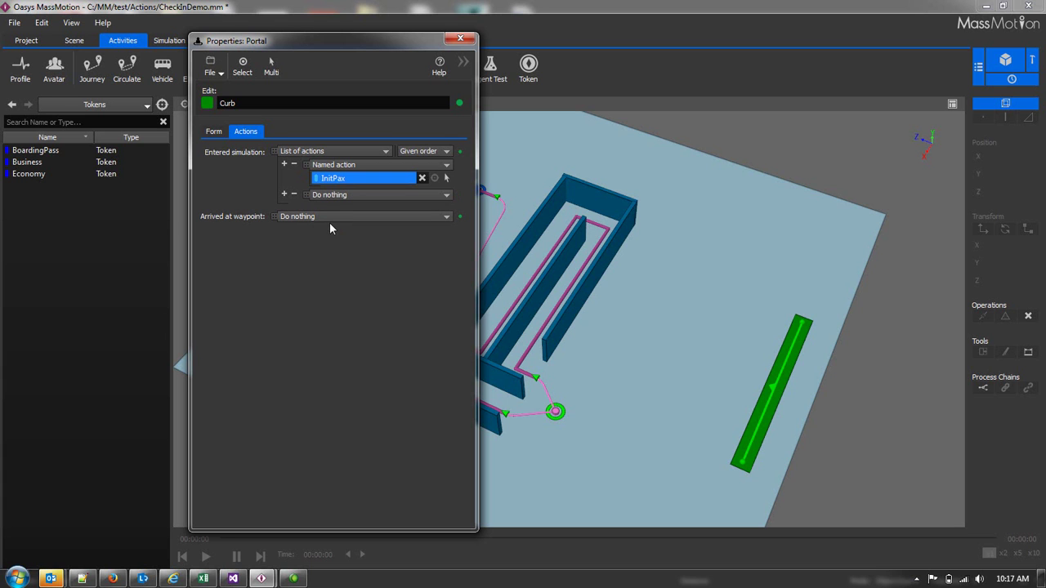
left_click_drag(317, 40, 160, 41)
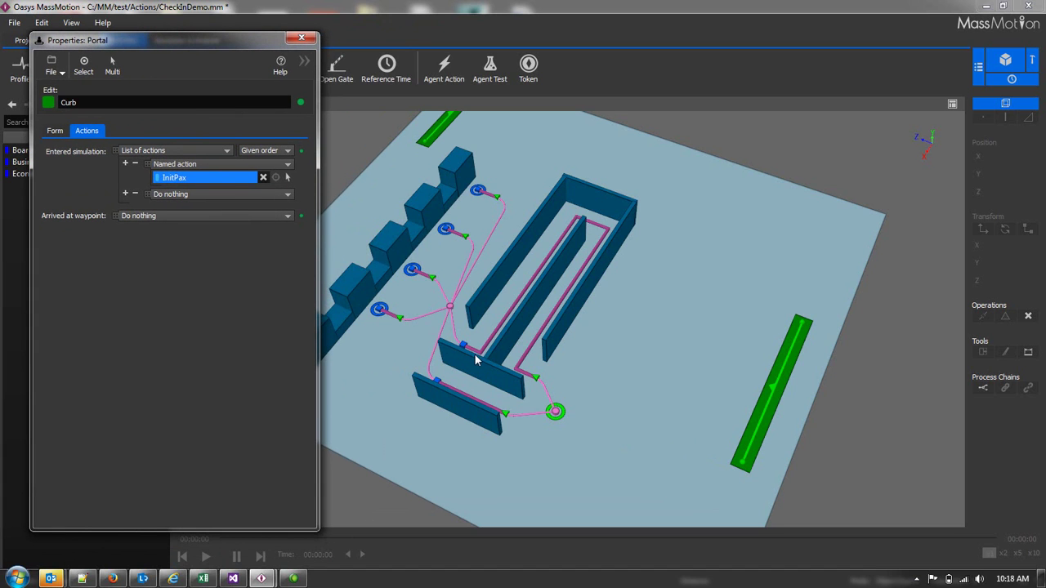
middle_click_drag(475, 360, 476, 362)
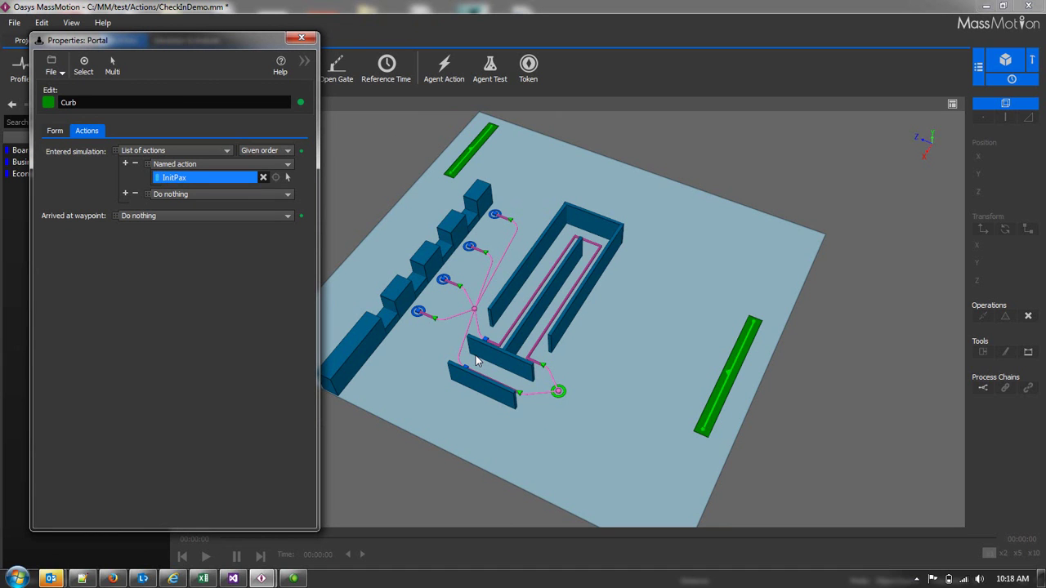
left_click(197, 196)
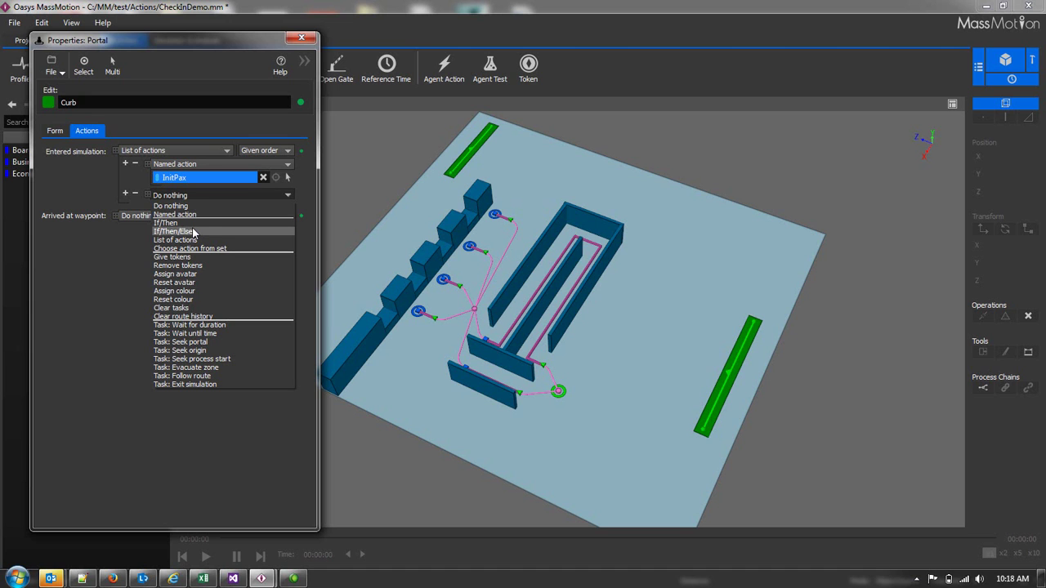
left_click(186, 221)
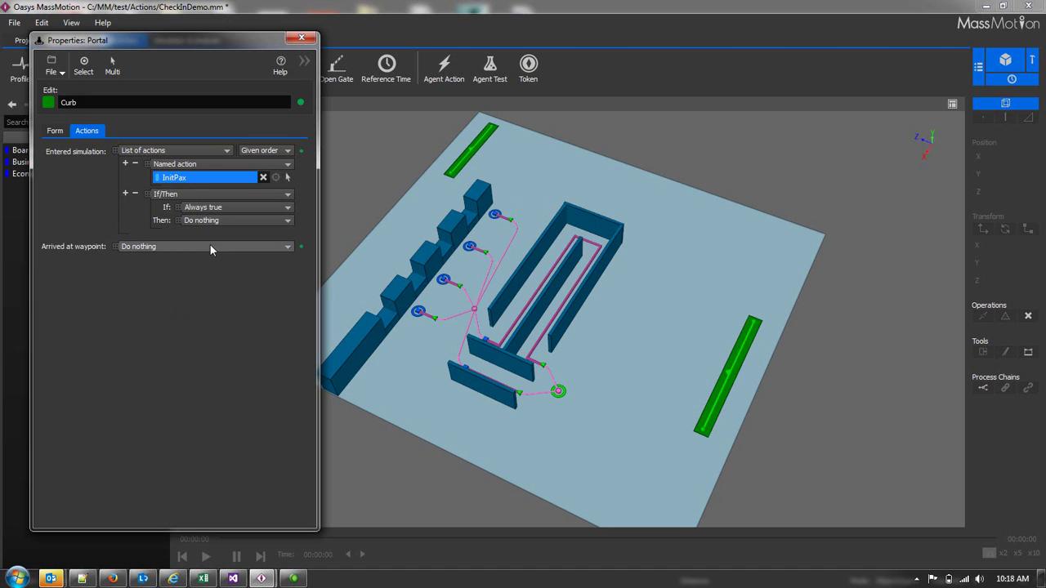
- Set the If/Then condition of the second entry to Not, Has tokens, with the BoardingPass token
left_click(220, 210)
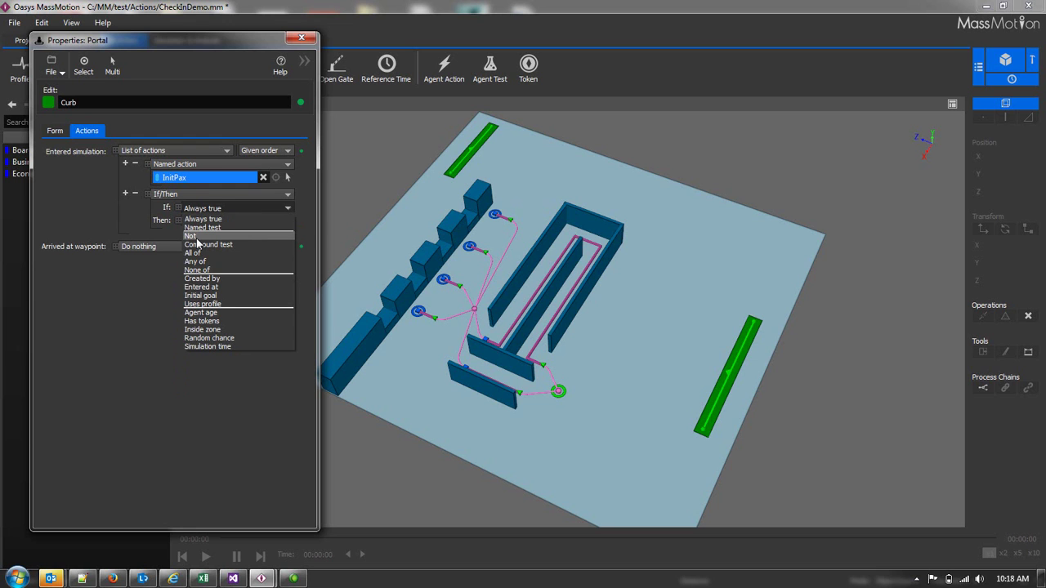
left_click(196, 238)
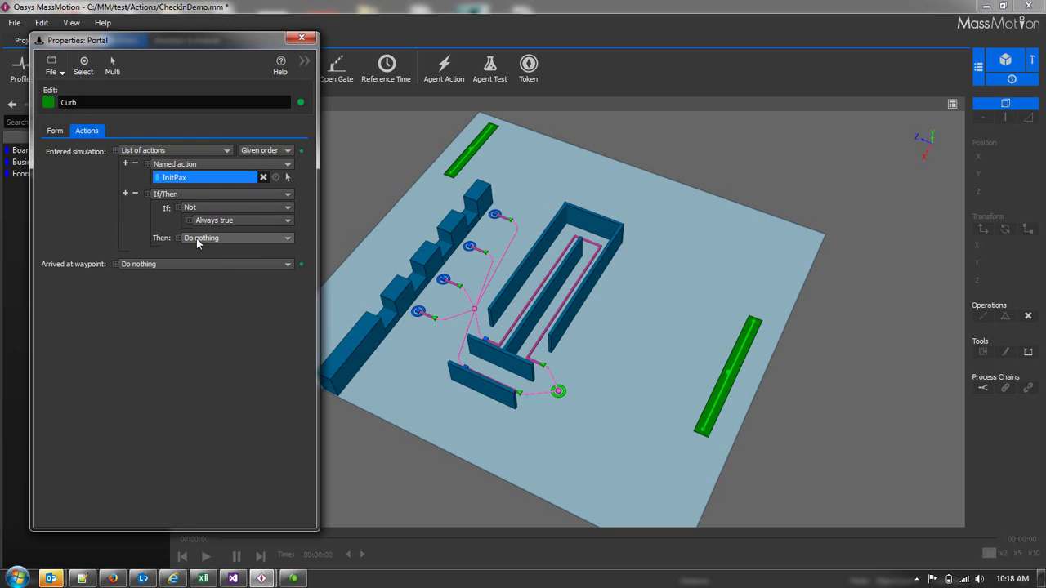
left_click(226, 224)
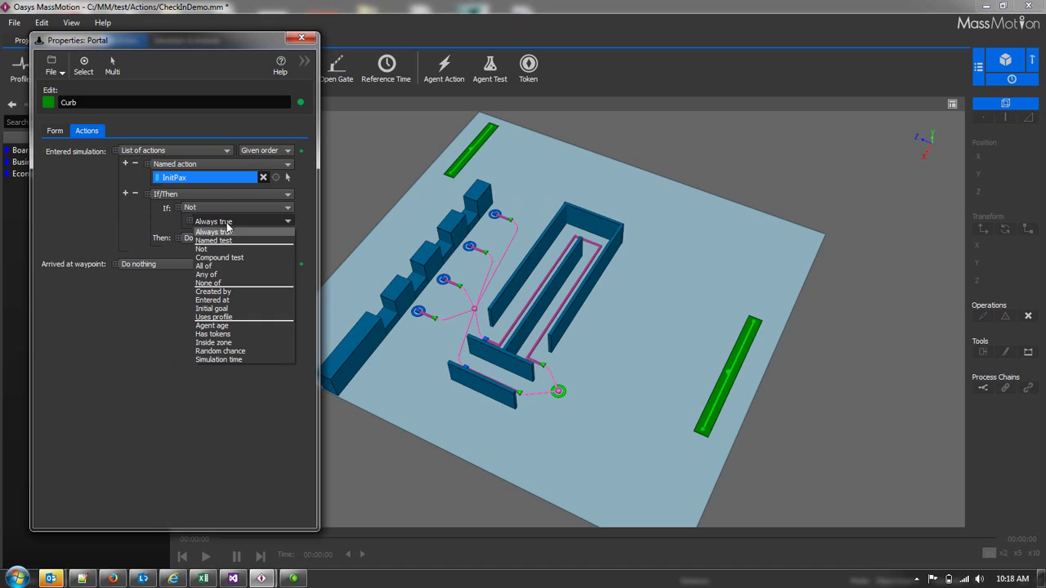
left_click(229, 333)
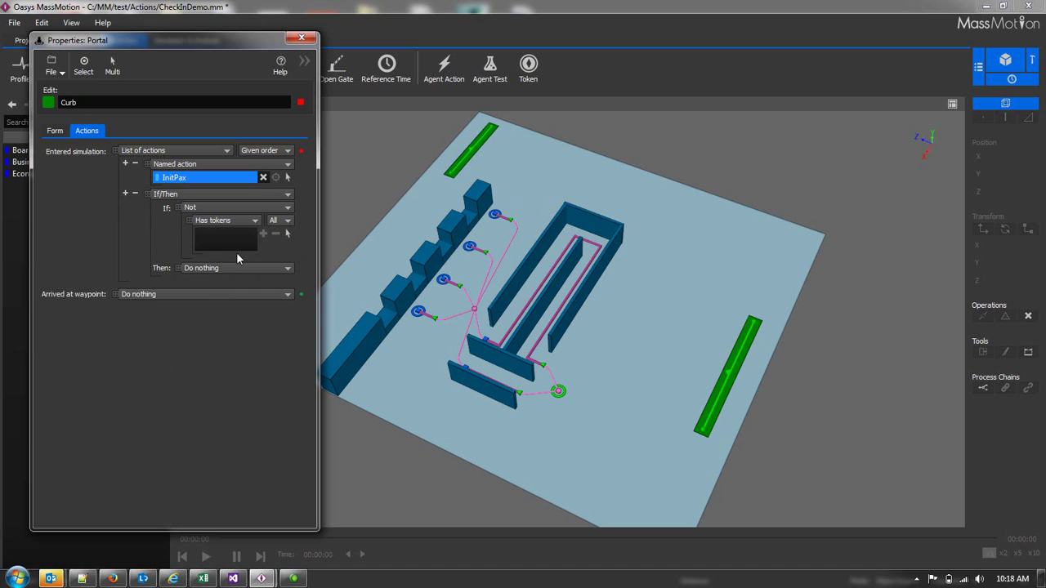
left_click(288, 233)
left_click(47, 188)
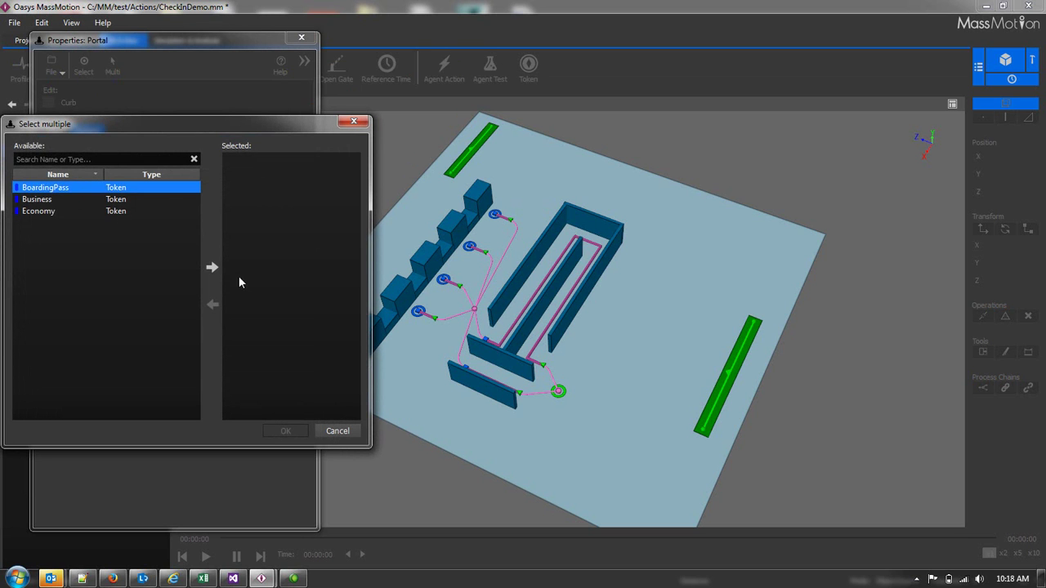
left_click(212, 268)
left_click(283, 430)
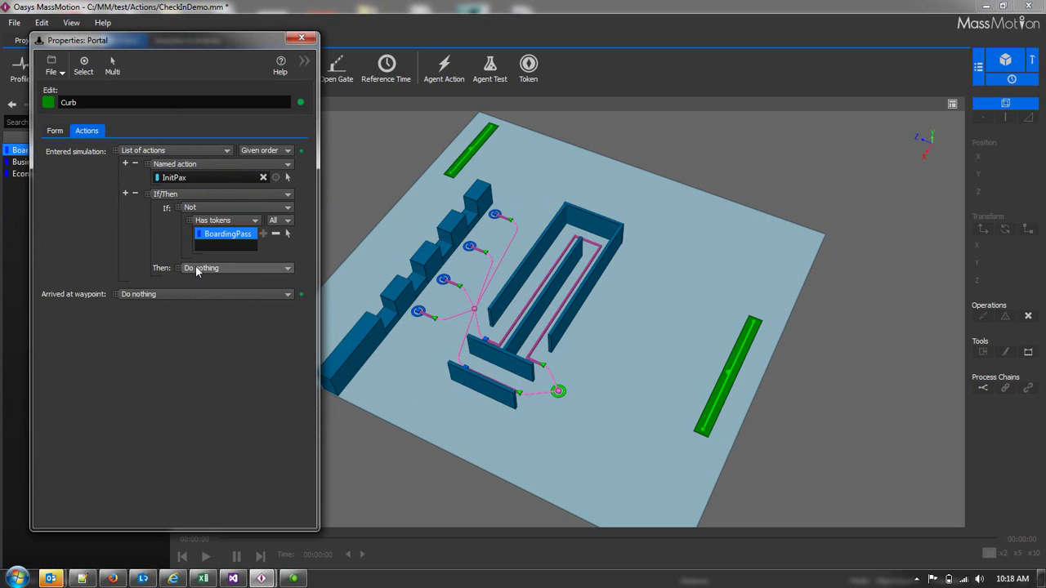
- Have agents without a boarding pass seek the process start CheckinQueues
left_click(195, 269)
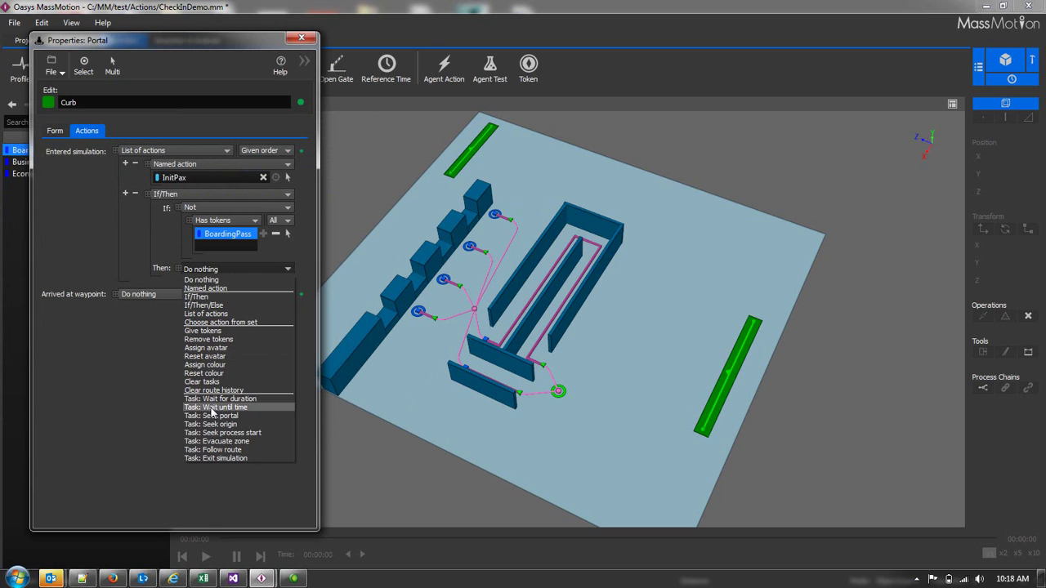
left_click(217, 433)
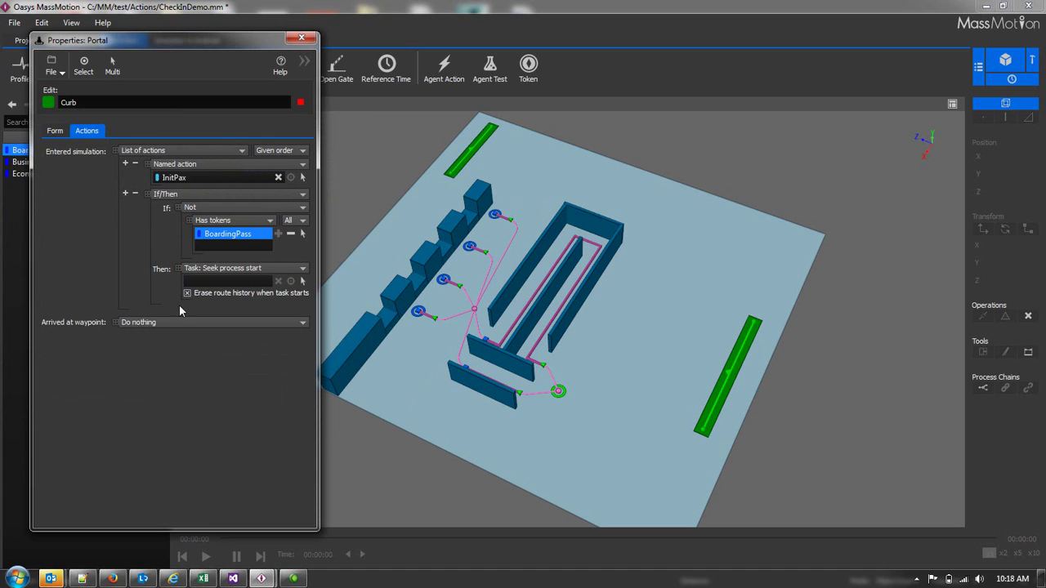
left_click(558, 393)
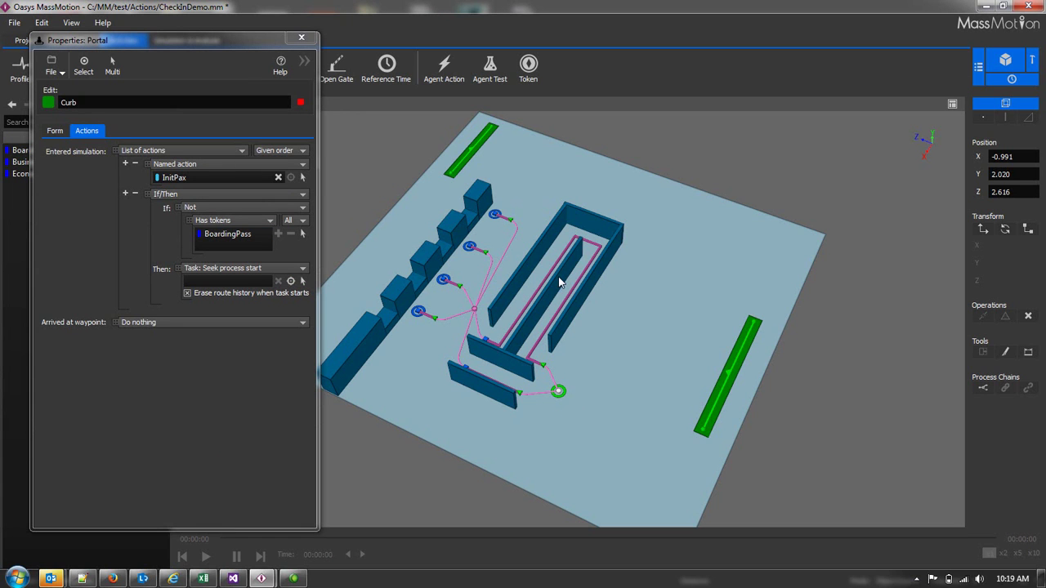
left_click(291, 282)
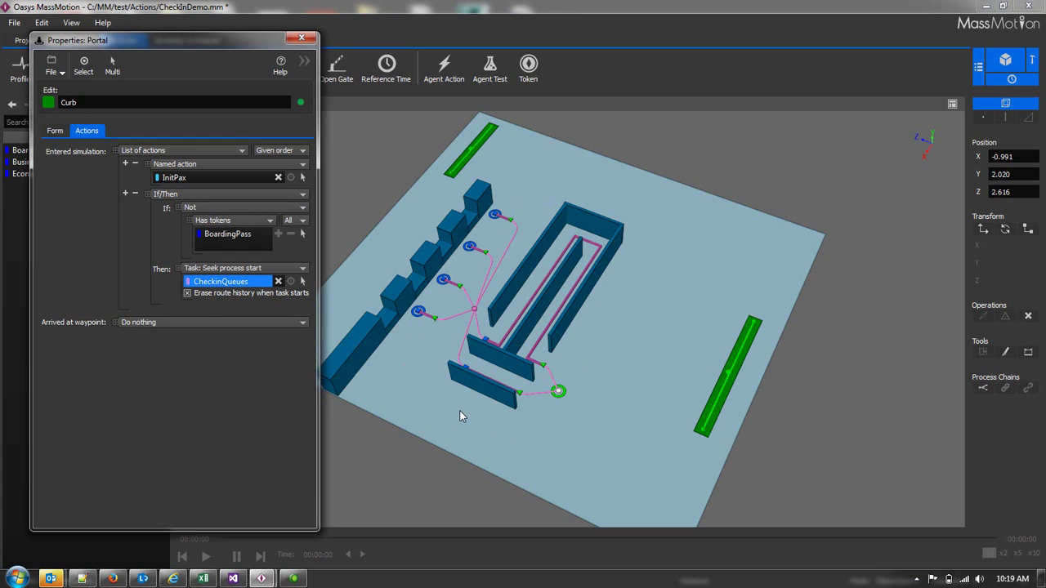
- Add a third If/Then entry to the entered-simulation list that tests whether the agent has the BoardingPass token
left_click(125, 193)
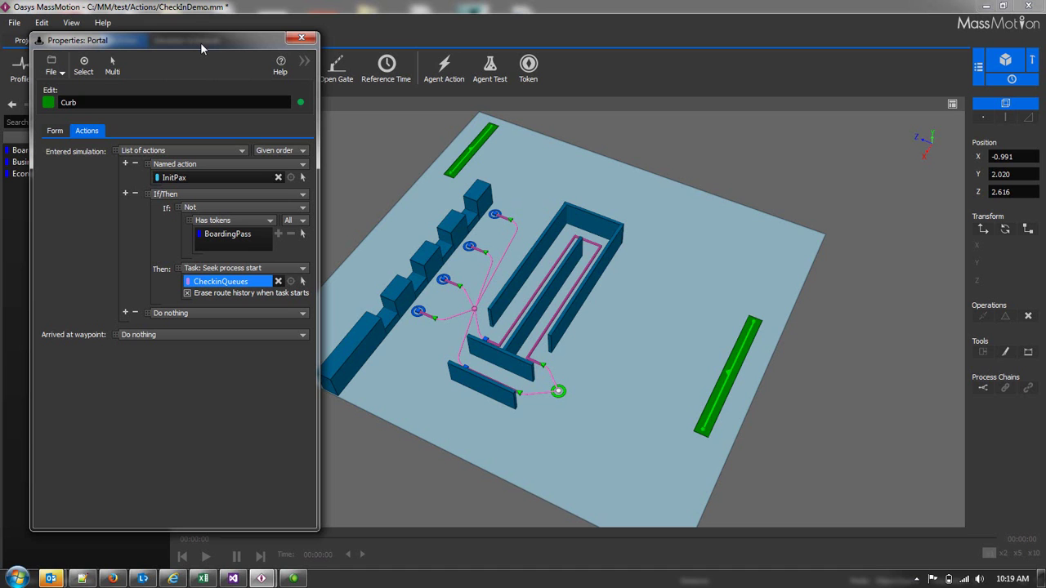
left_click(215, 315)
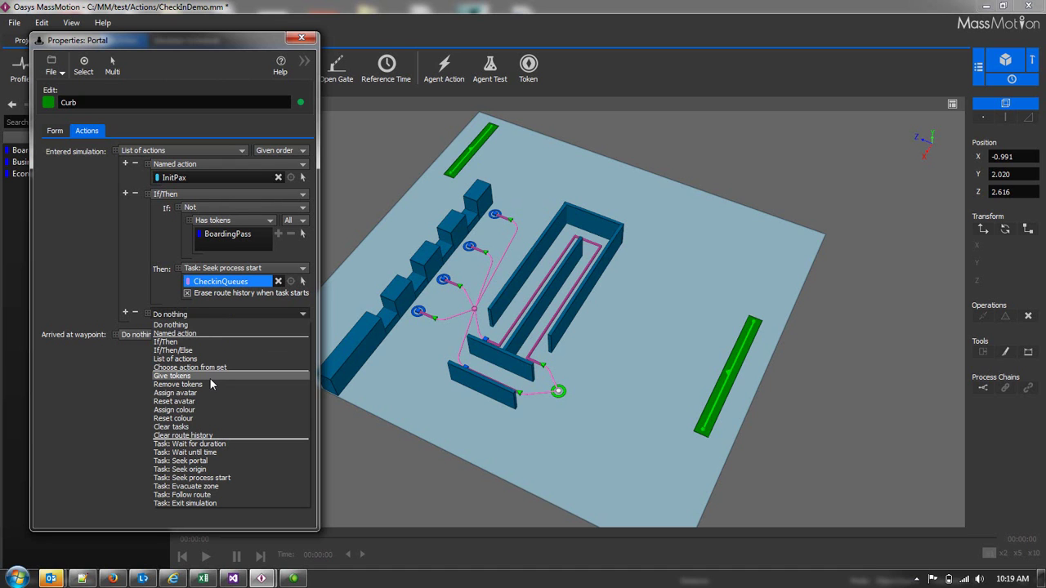
left_click(191, 341)
left_click(202, 327)
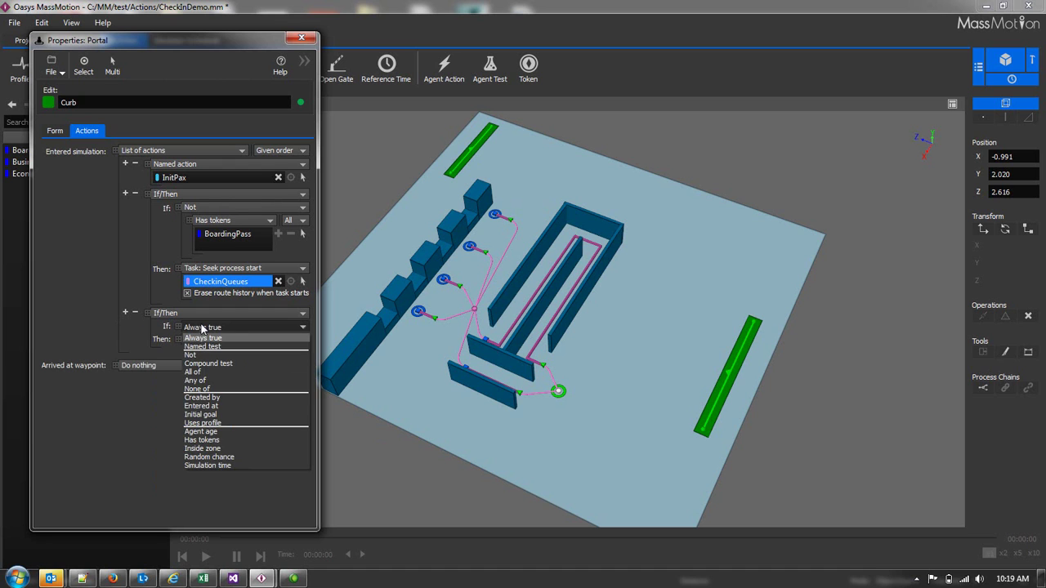
left_click(204, 440)
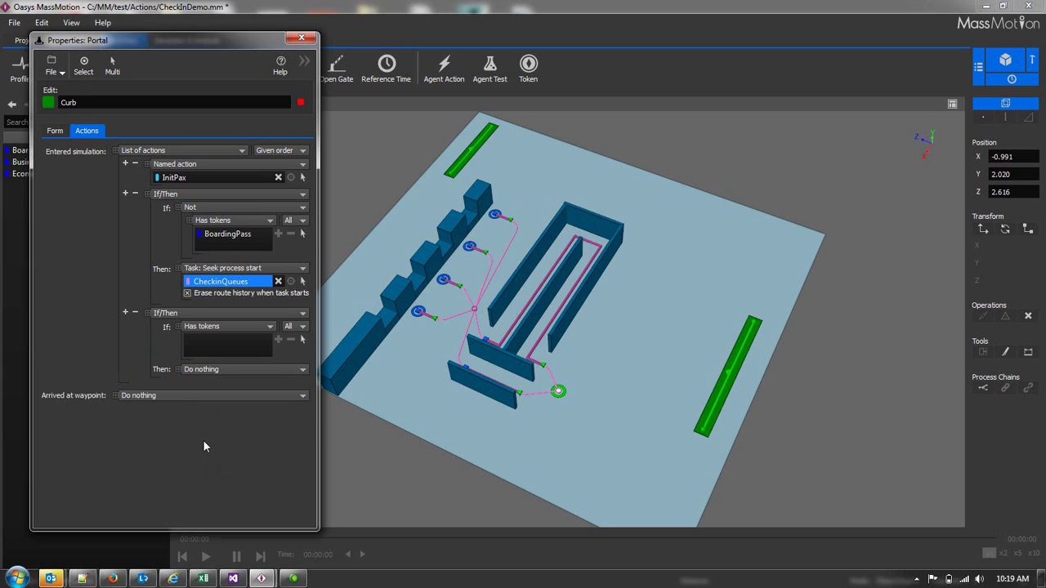
left_click_drag(102, 40, 146, 38)
left_click(49, 151)
left_click_drag(49, 151, 278, 342)
- Have agents holding a boarding pass seek the Security portal
left_click(289, 369)
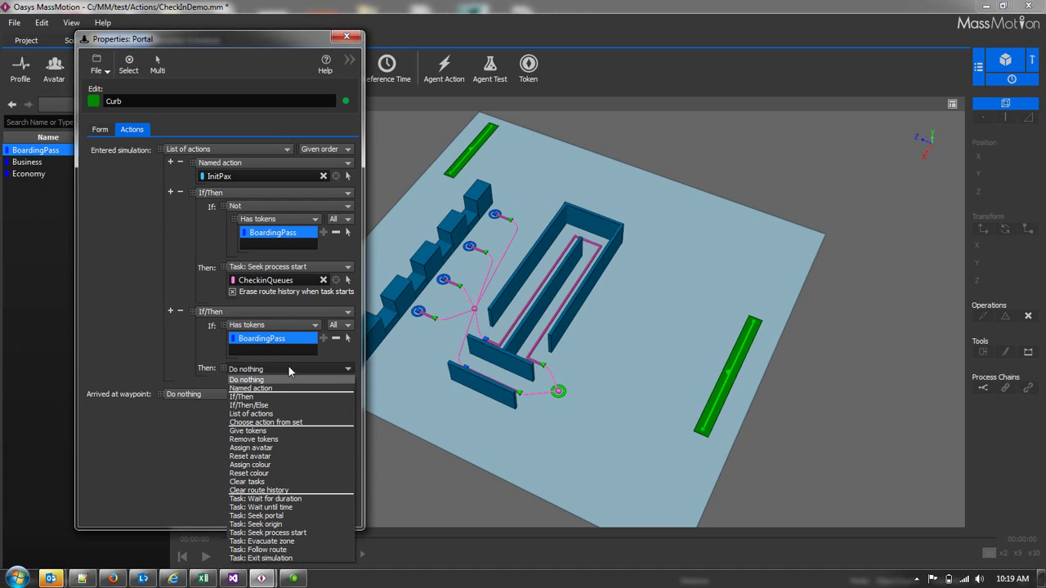
left_click(285, 515)
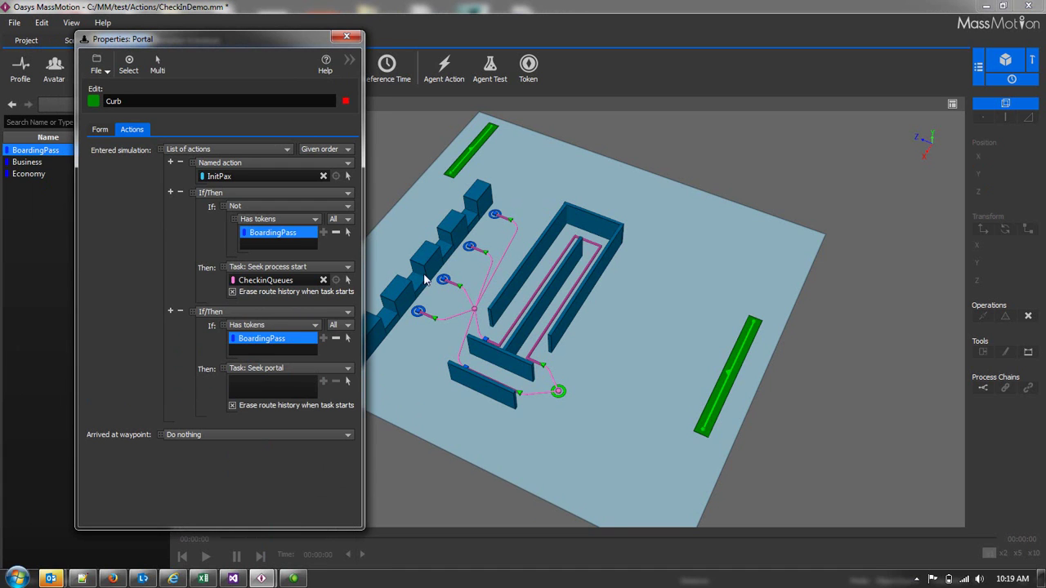
left_click(459, 175)
left_click(323, 381)
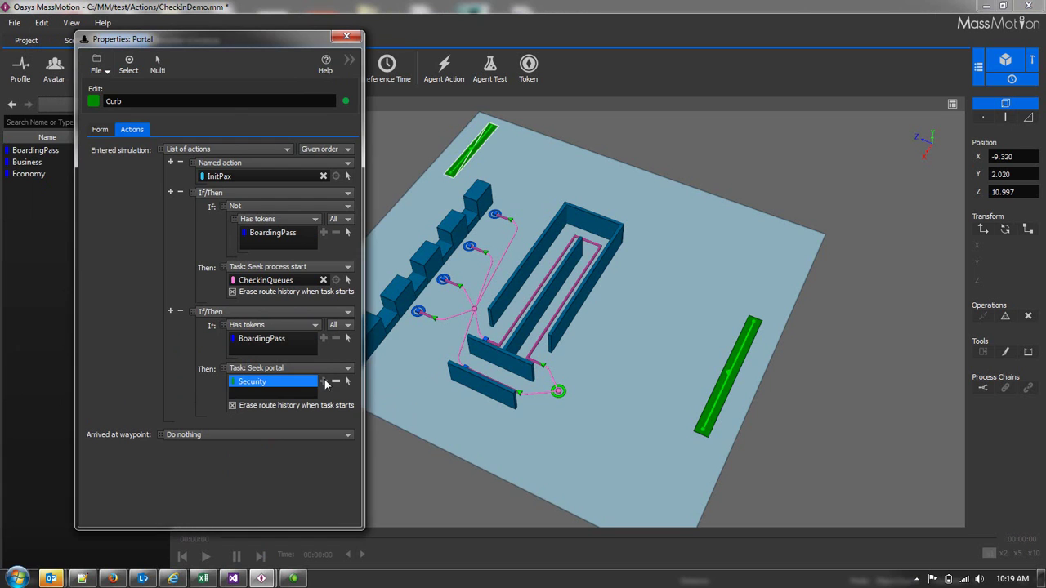
- Review the Curb portal's full list of entered-simulation actions and close its properties
left_click_drag(206, 39, 235, 42)
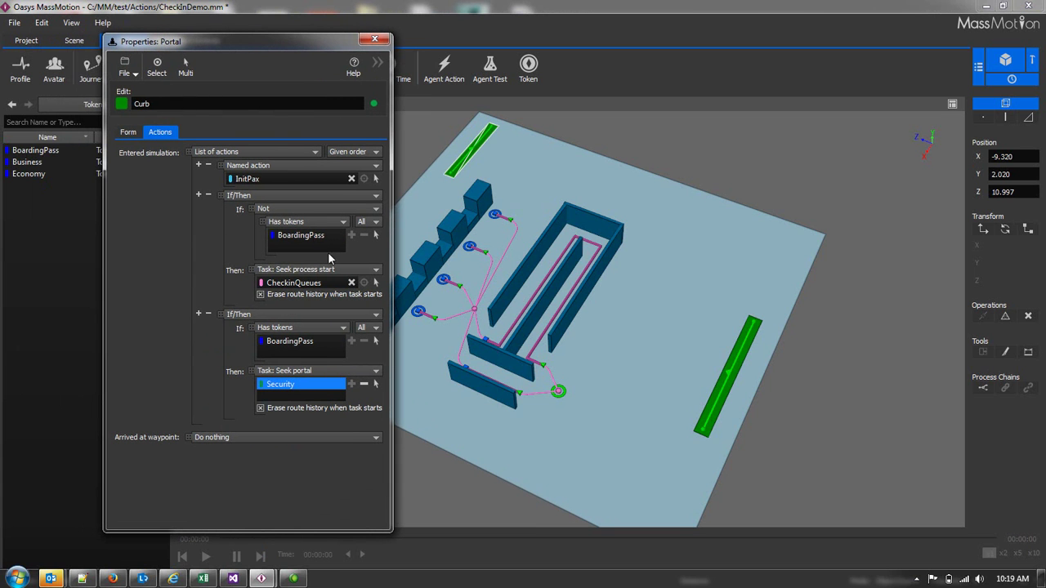
left_click_drag(393, 258, 408, 256)
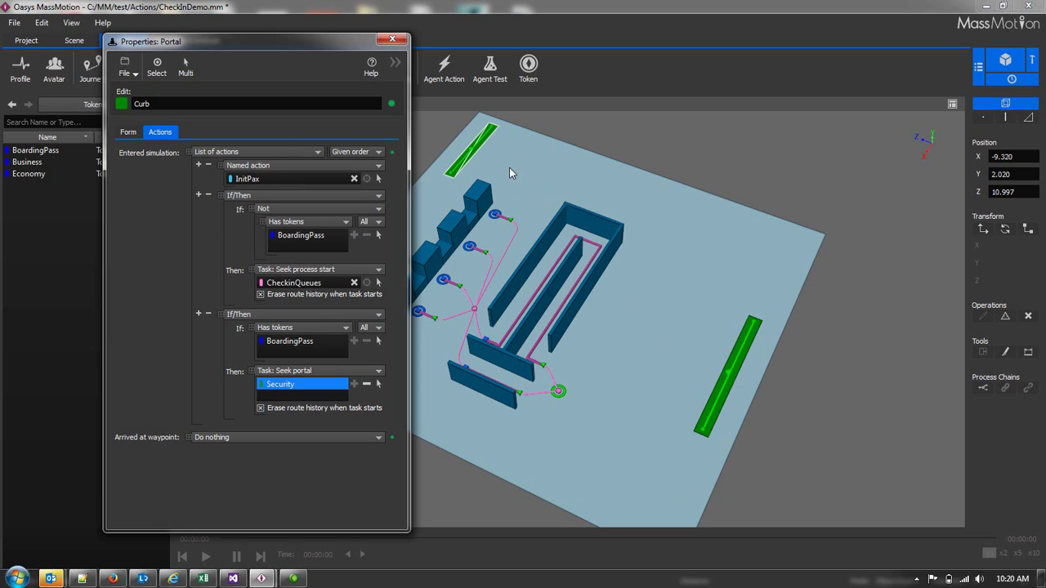
left_click(392, 40)
- Set the Security portal's arrived-at-waypoint action to Task: Exit simulation
double_click(479, 145)
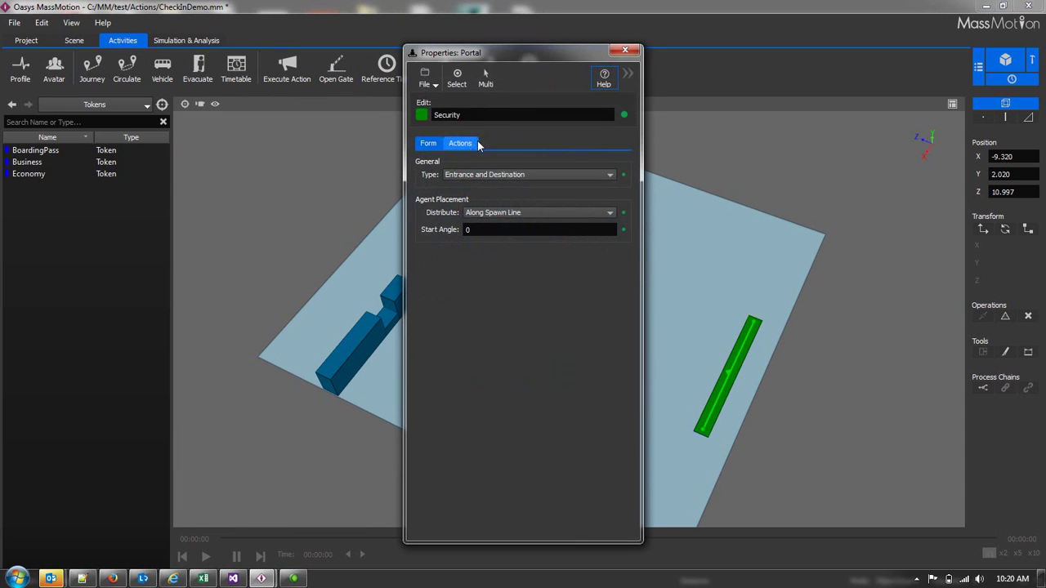
left_click_drag(487, 52, 298, 40)
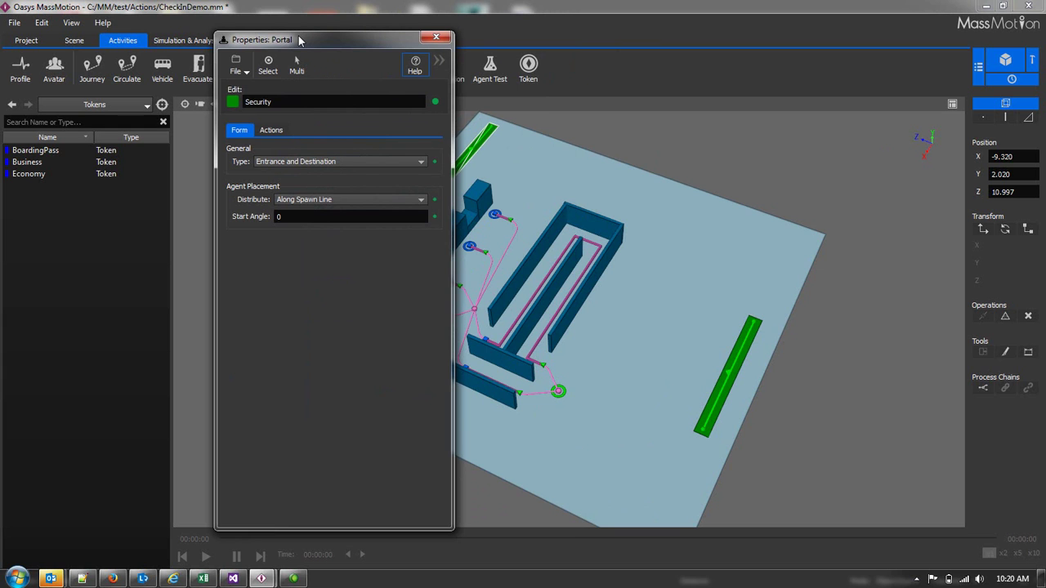
left_click(276, 131)
left_click_drag(305, 44, 95, 44)
left_click(197, 165)
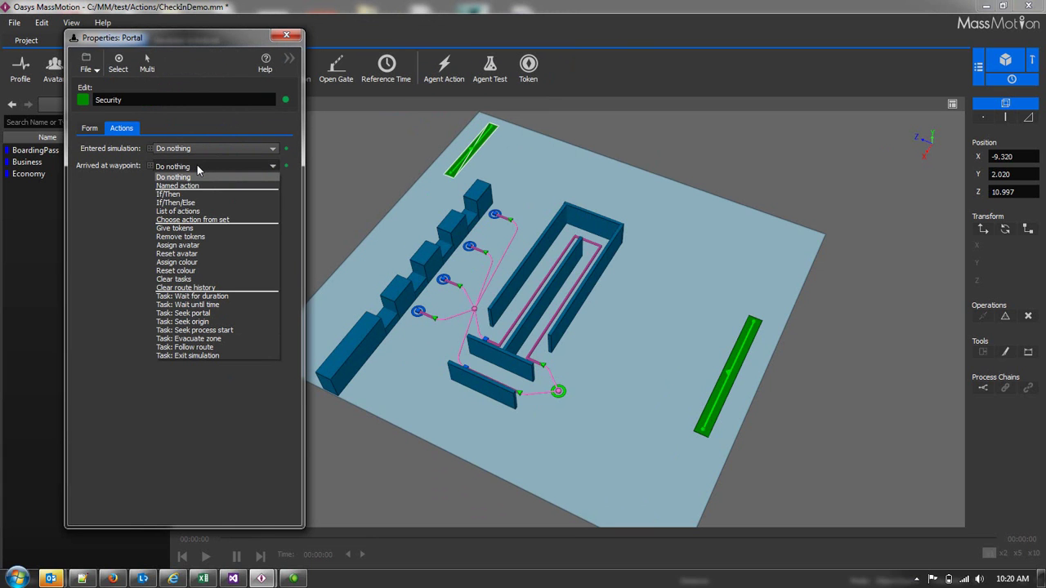
left_click(183, 356)
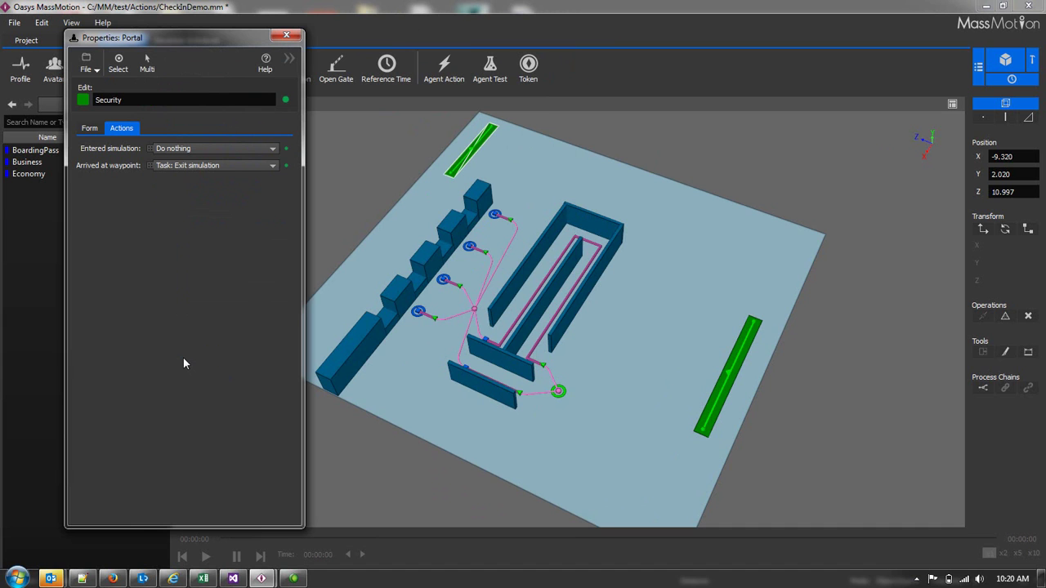
left_click(286, 36)
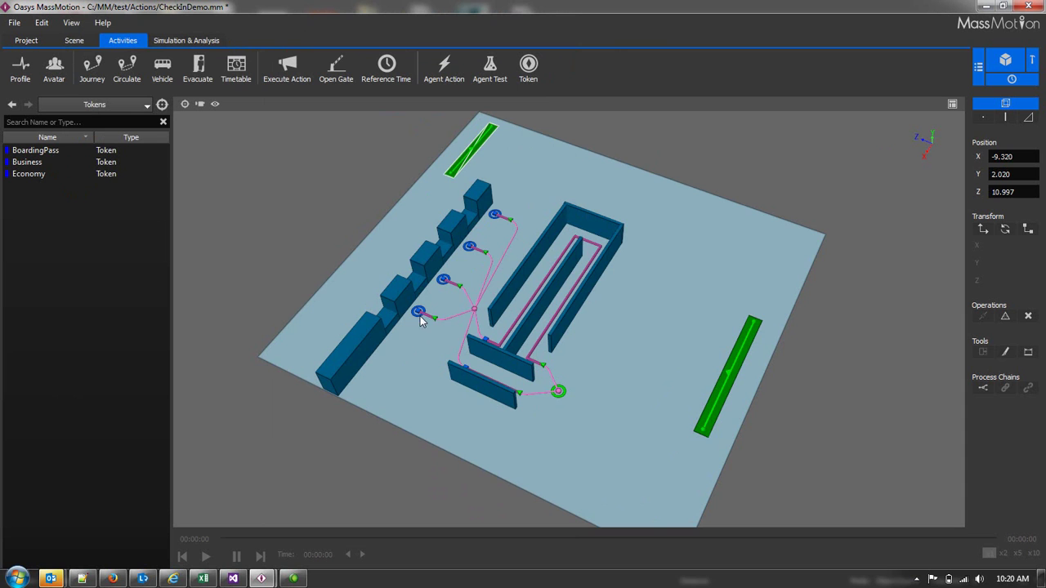
- Select the four check-in counter servers together and open their shared properties
middle_click_drag(431, 314, 513, 320)
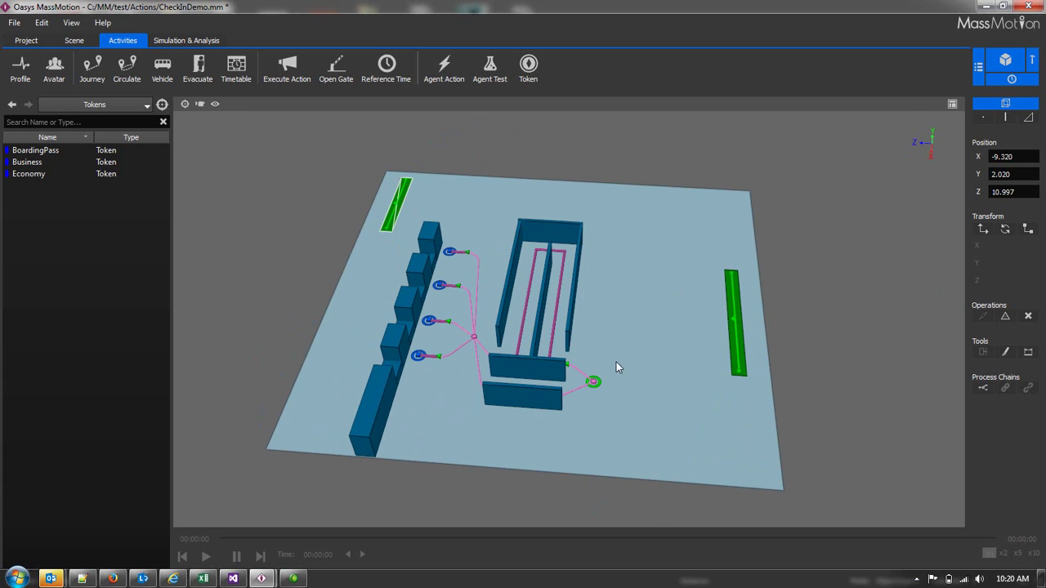
middle_click_drag(533, 319, 495, 228)
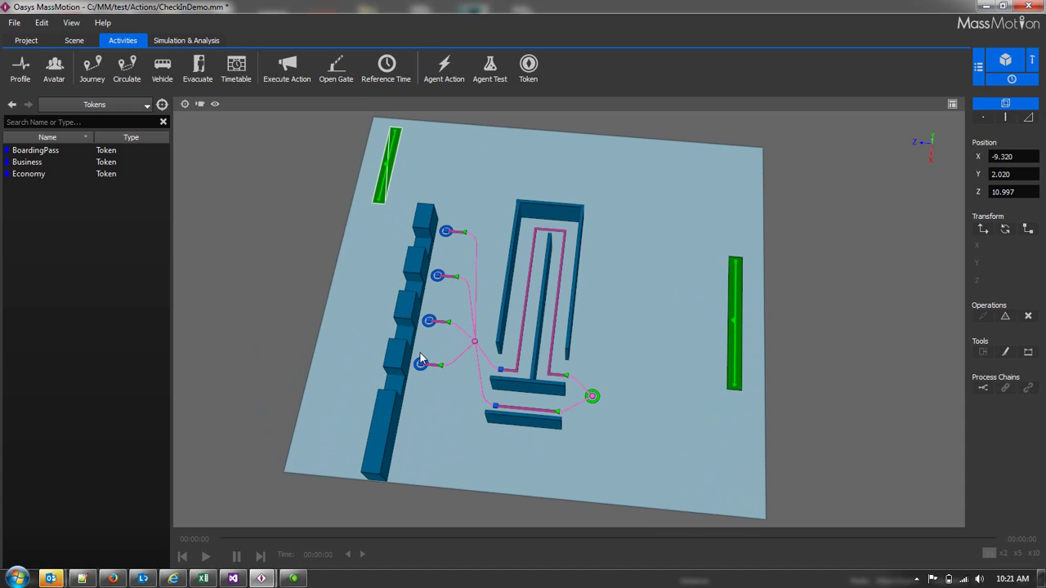
scroll(426, 357, "up", 2)
scroll(445, 358, "up", 3)
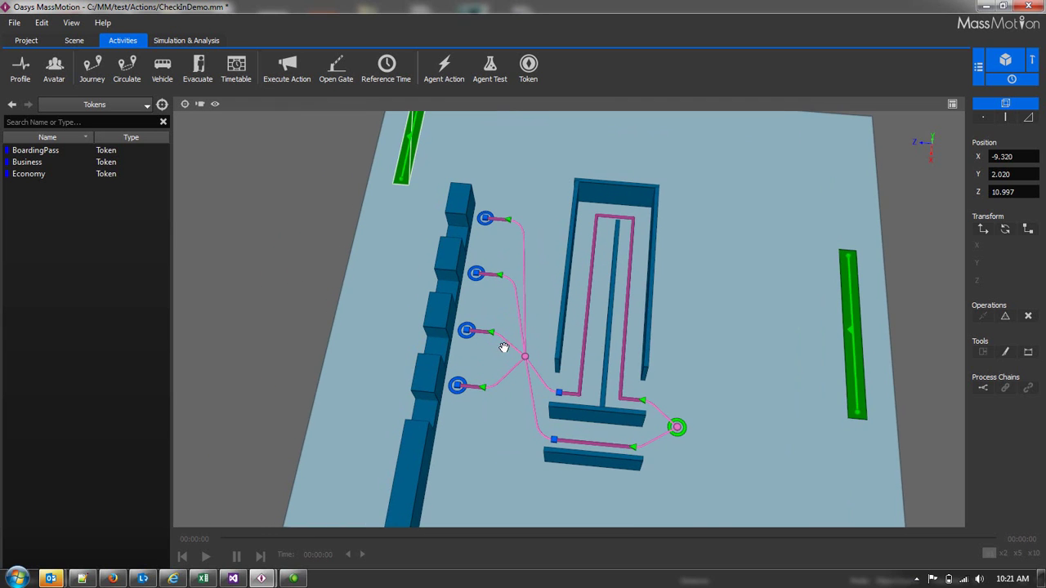
left_click(437, 408)
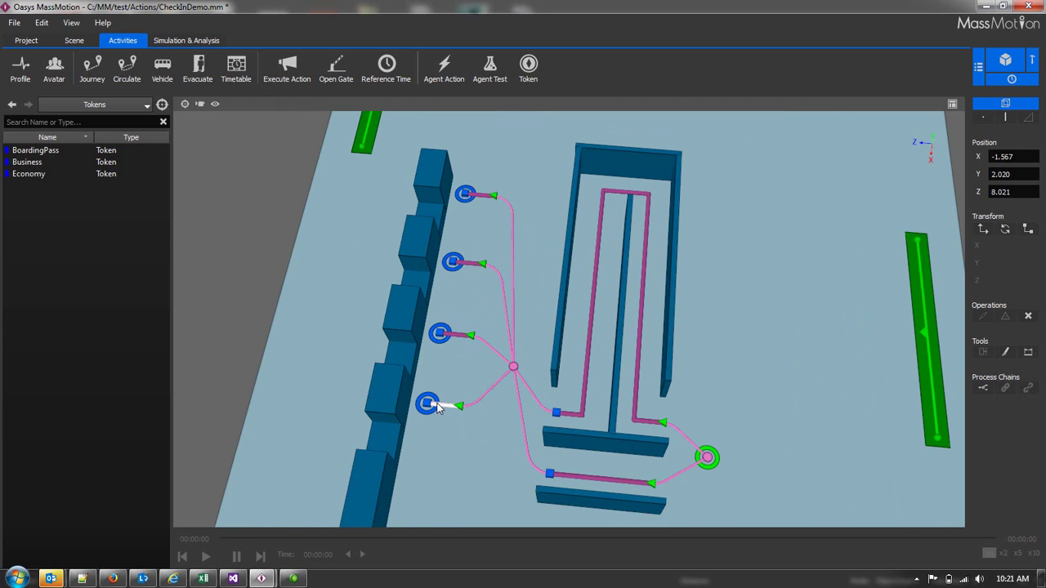
left_click(459, 335, "ctrl")
left_click(472, 265, "ctrl")
left_click(480, 197, "ctrl")
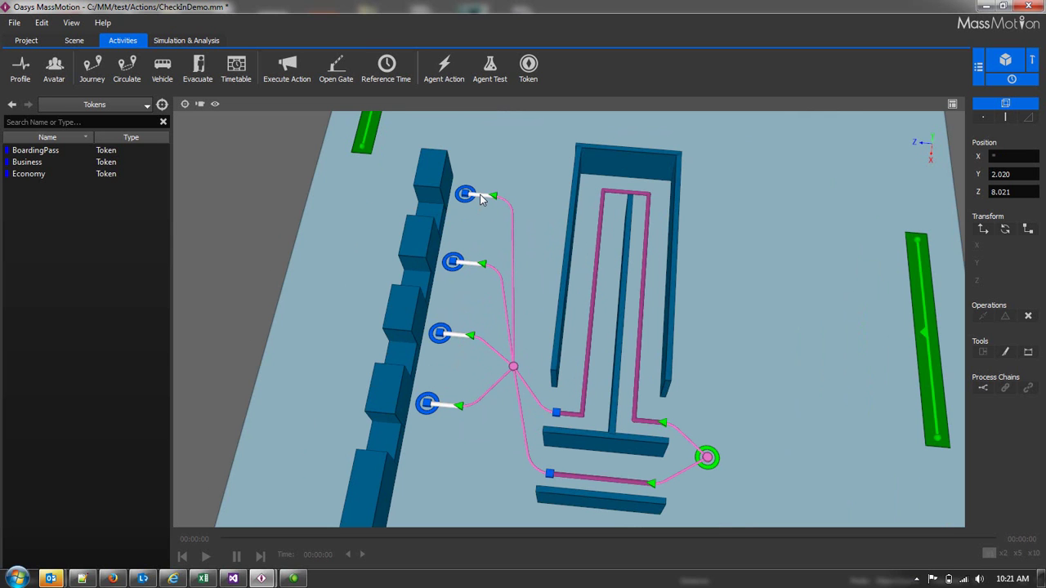
right_click(480, 198)
left_click(507, 387)
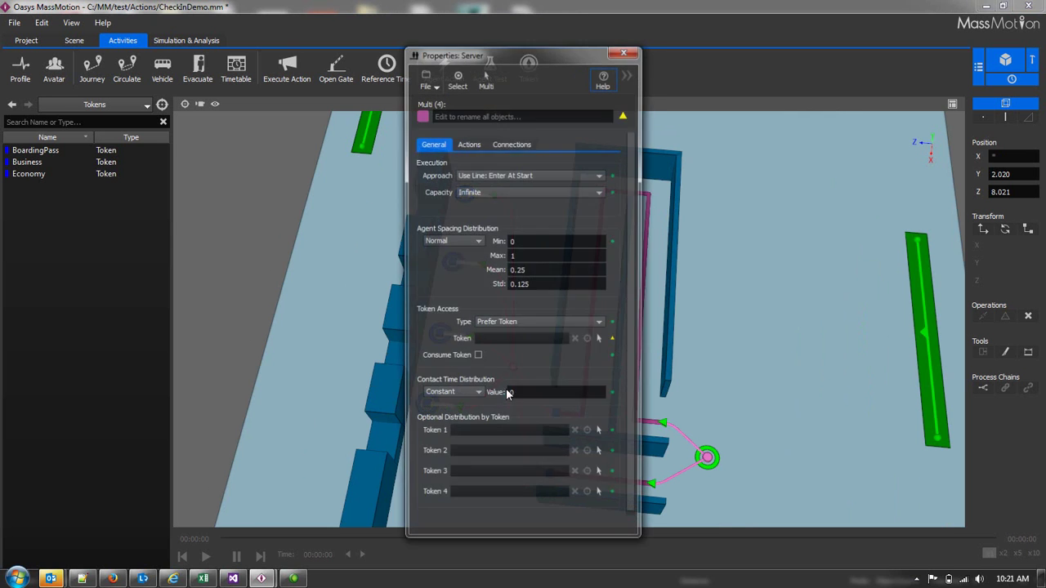
- Make the four check-in servers give agents the BoardingPass token when finished
left_click_drag(541, 58, 562, 55)
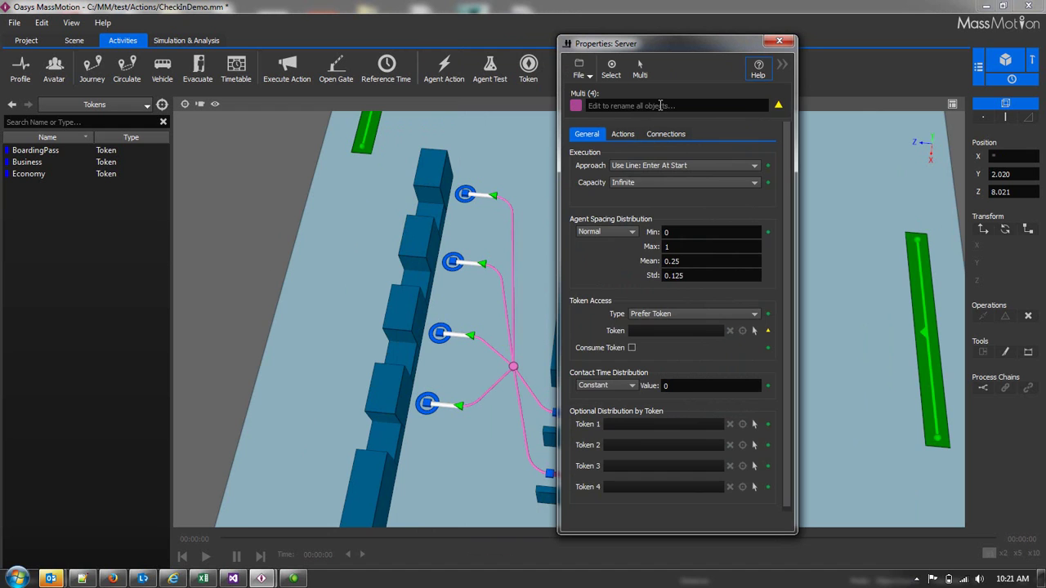
left_click(623, 134)
left_click(622, 165)
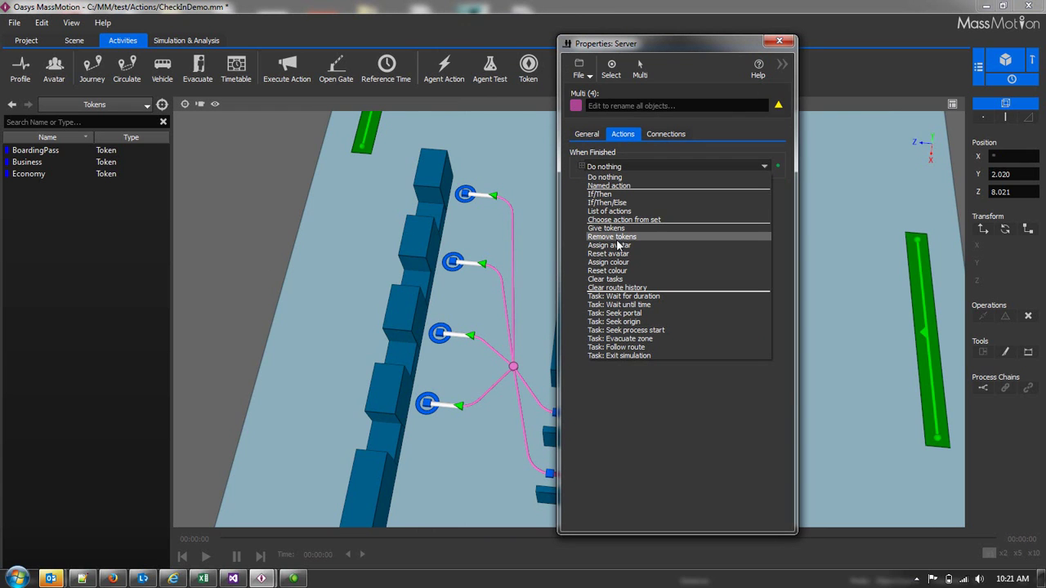
left_click(609, 228)
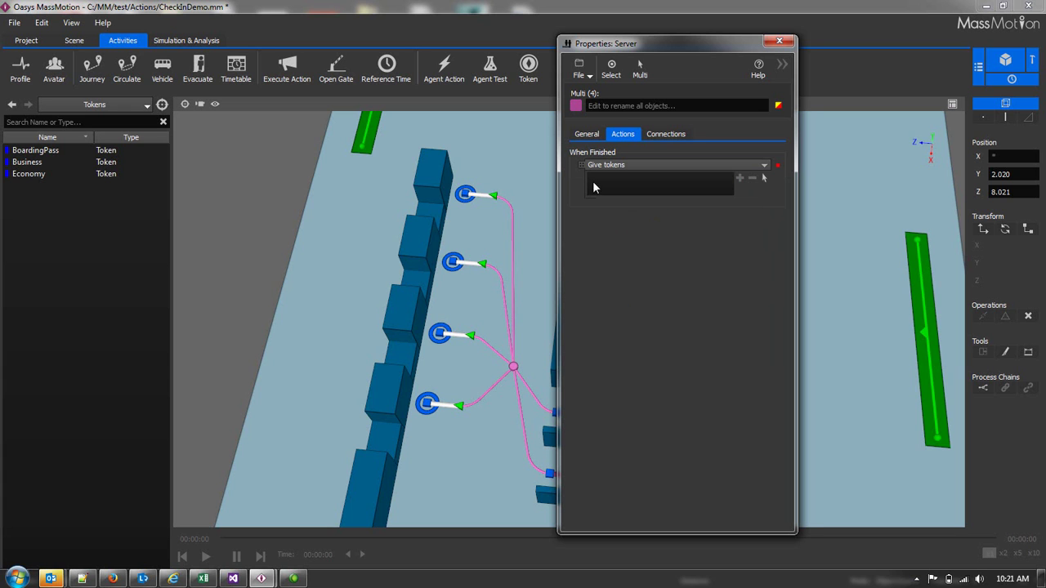
left_click(35, 152)
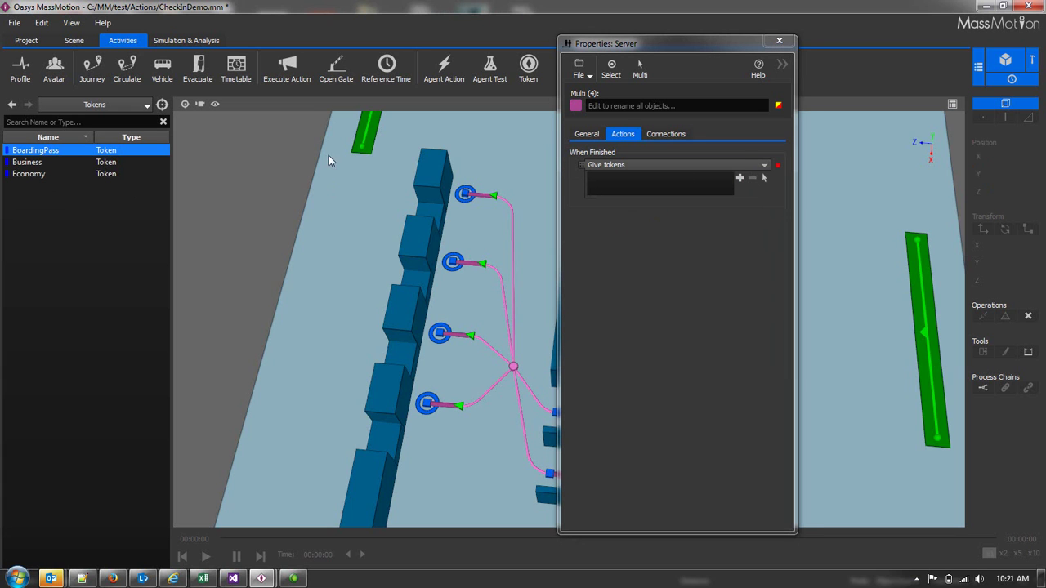
left_click(740, 178)
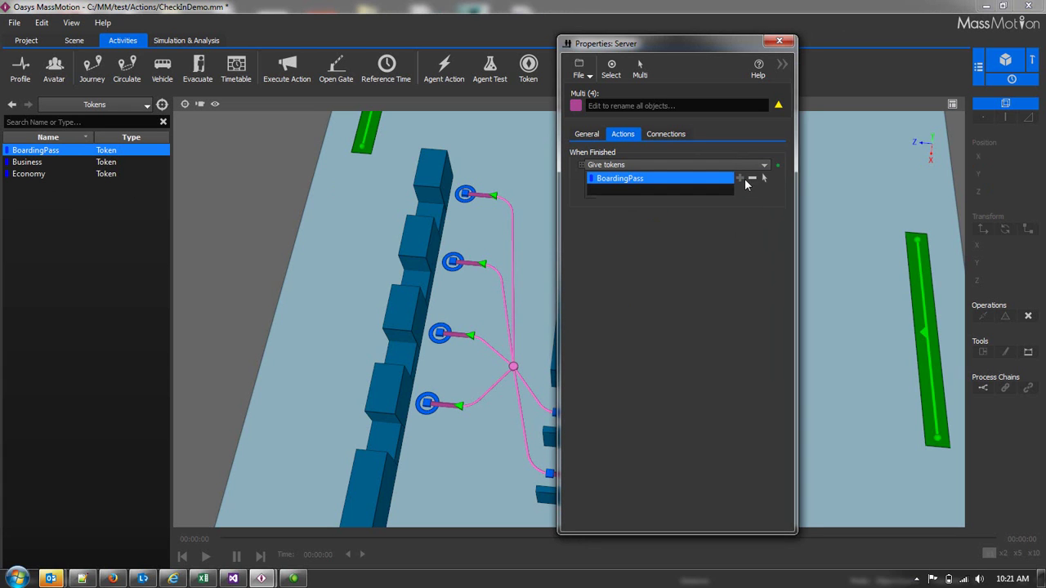
left_click(778, 41)
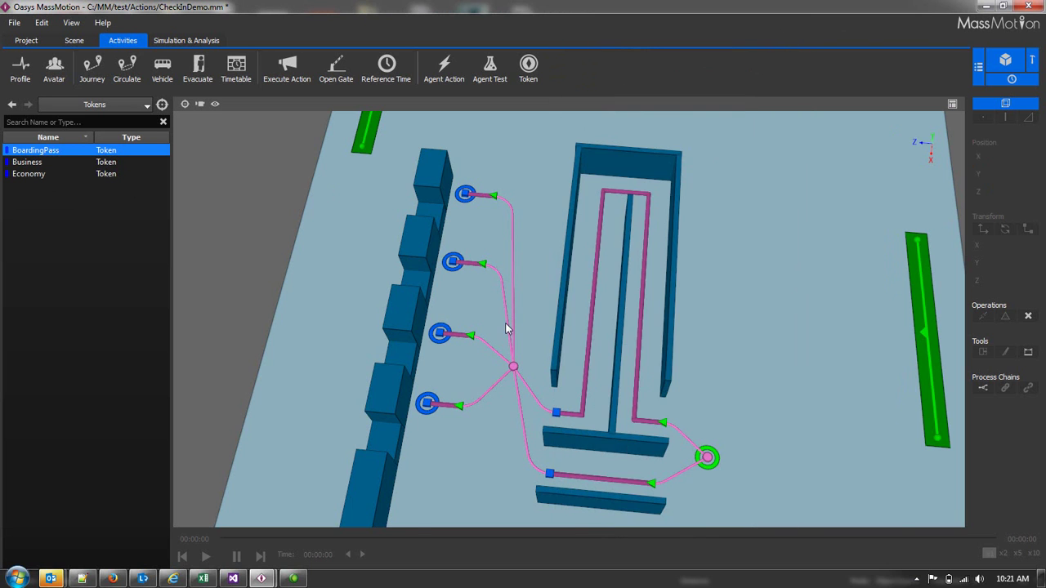
- Reselect all four servers beside the check-in counters and reopen their properties as a group
scroll(505, 328, "down", 2)
right_click_drag(505, 329, 528, 330)
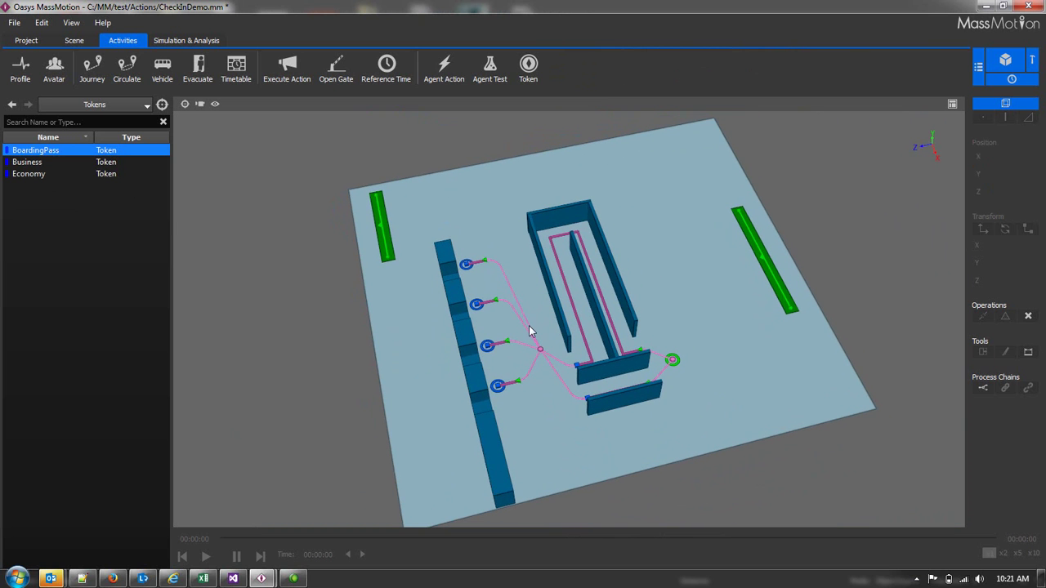
left_click(477, 265)
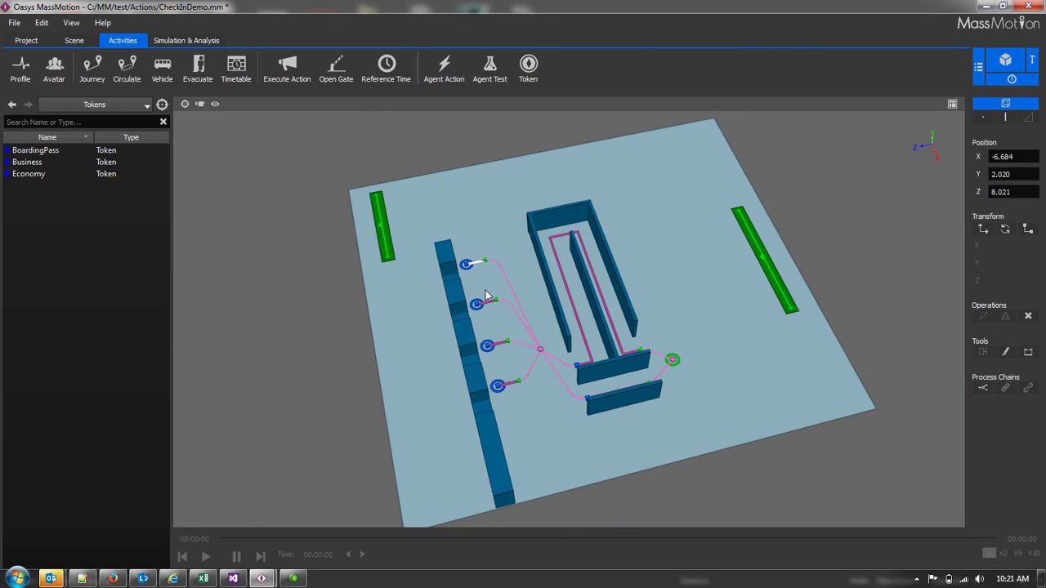
left_click(488, 306, "ctrl")
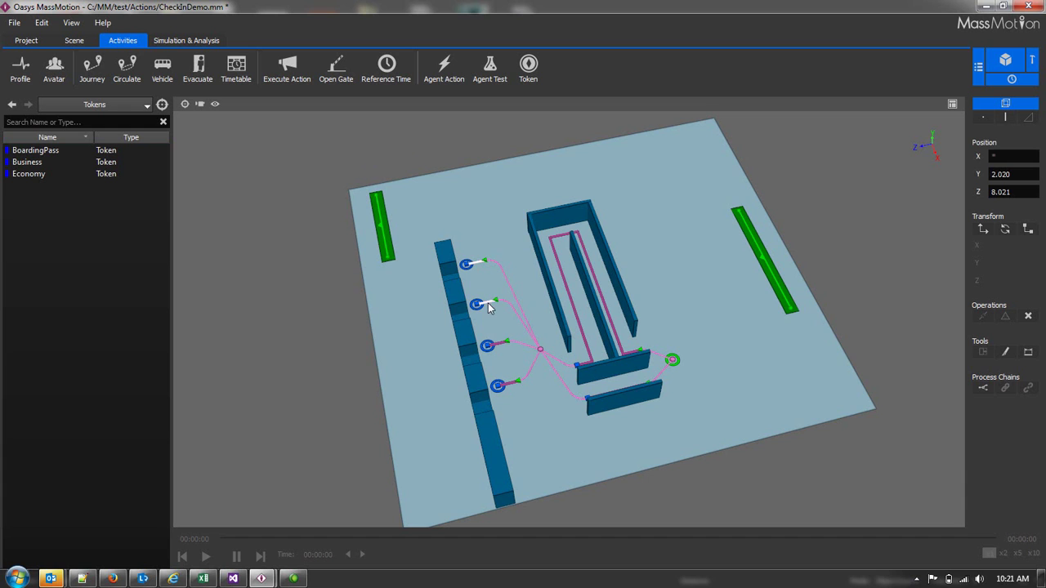
left_click(494, 344, "ctrl")
left_click(504, 384, "ctrl")
right_click(504, 384)
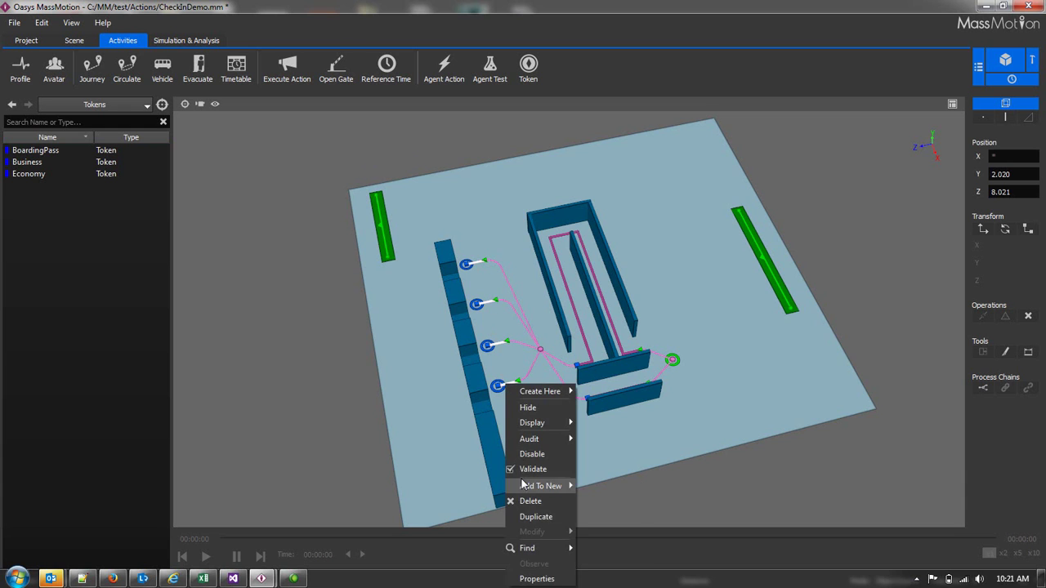
left_click(537, 578)
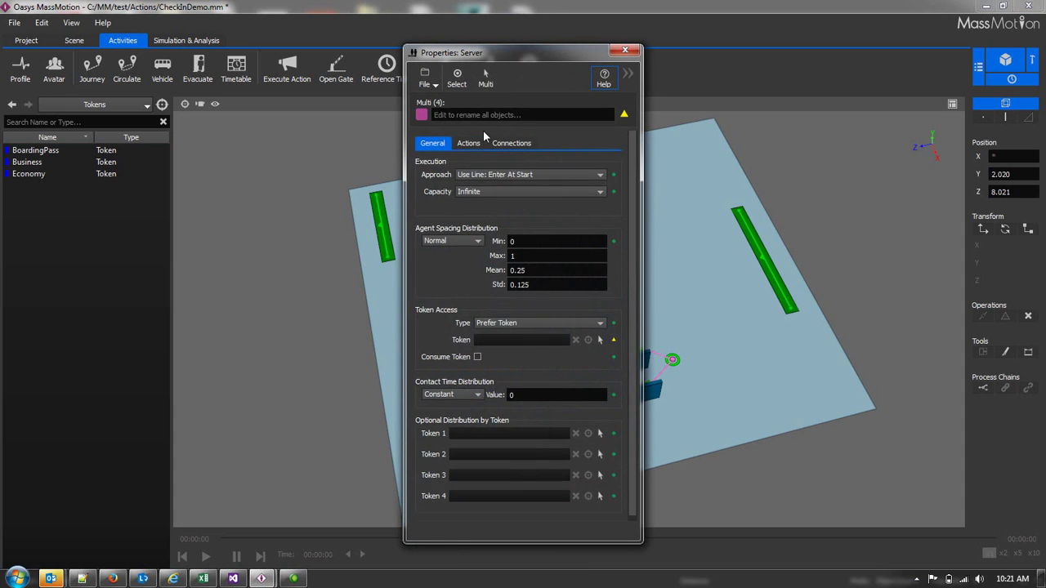
- Change the servers' When Finished action to a list of actions, keeping the token action and adding a second entry
left_click(469, 144)
left_click_drag(494, 55, 547, 39)
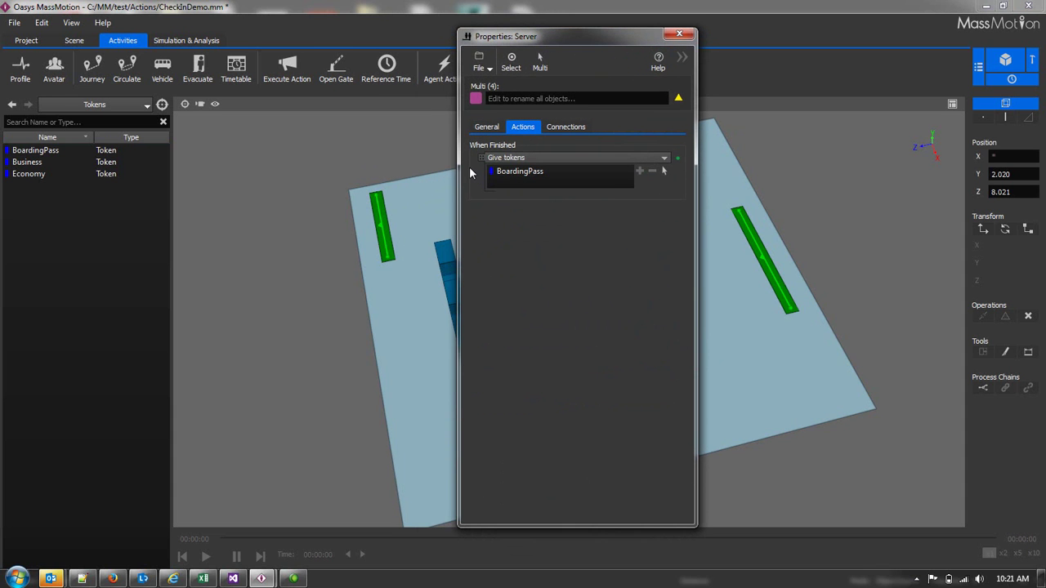
left_click(493, 159)
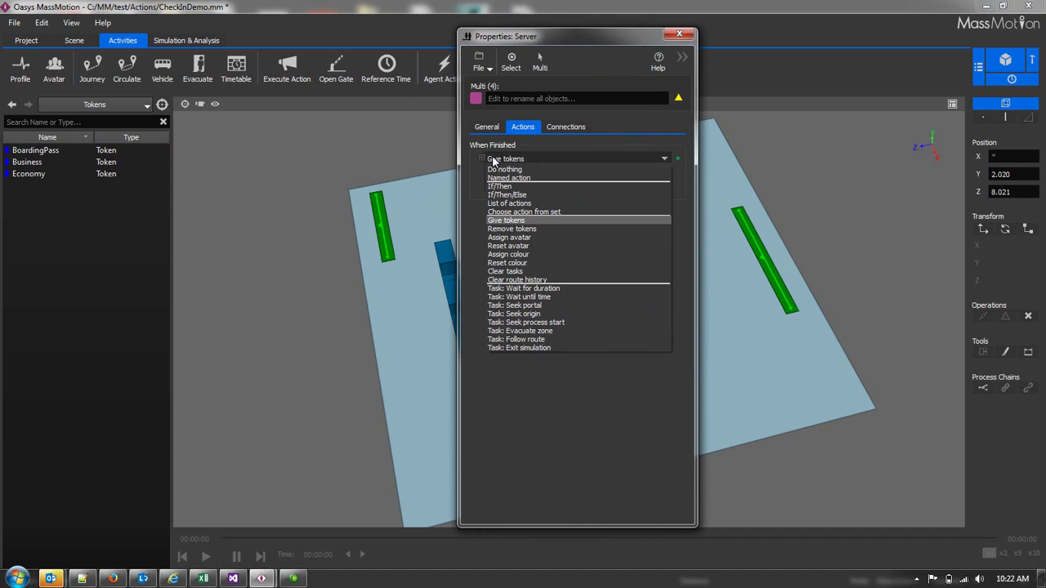
left_click(506, 203)
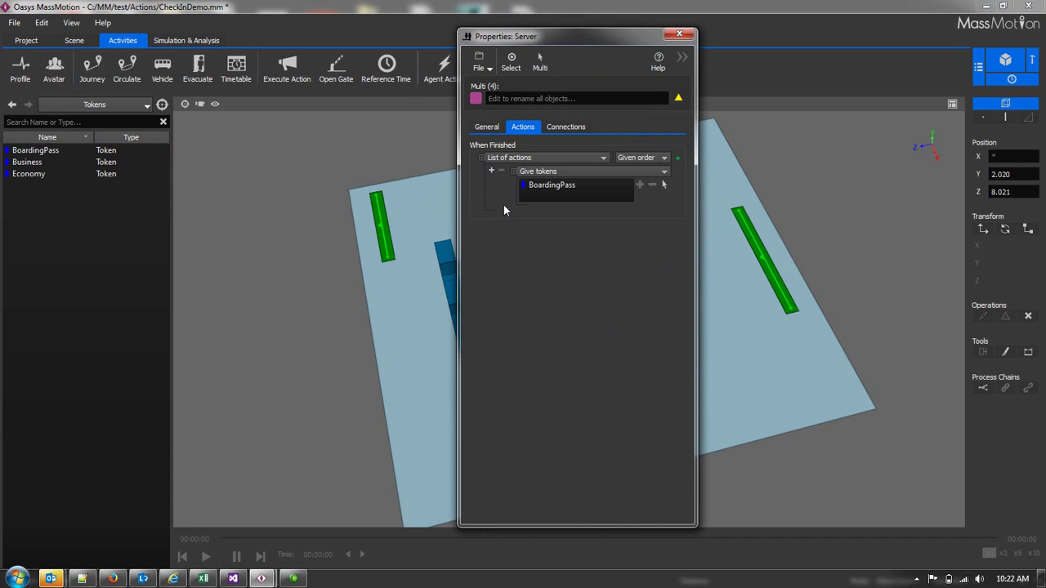
left_click(491, 171)
- Set the second When Finished entry to Task: Seek portal, targeting the Security portal
left_click(540, 215)
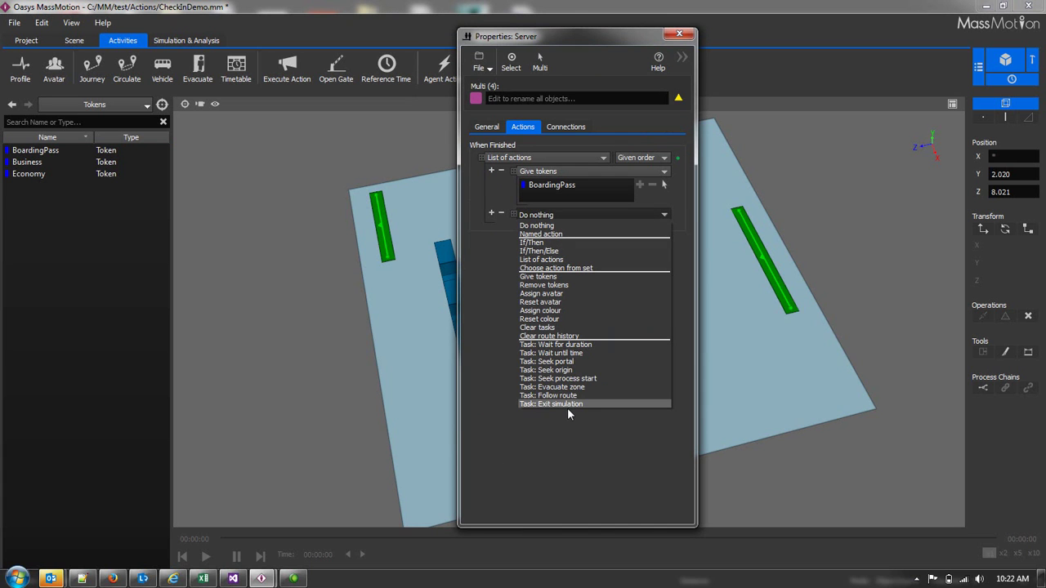
left_click(552, 362)
left_click(387, 248)
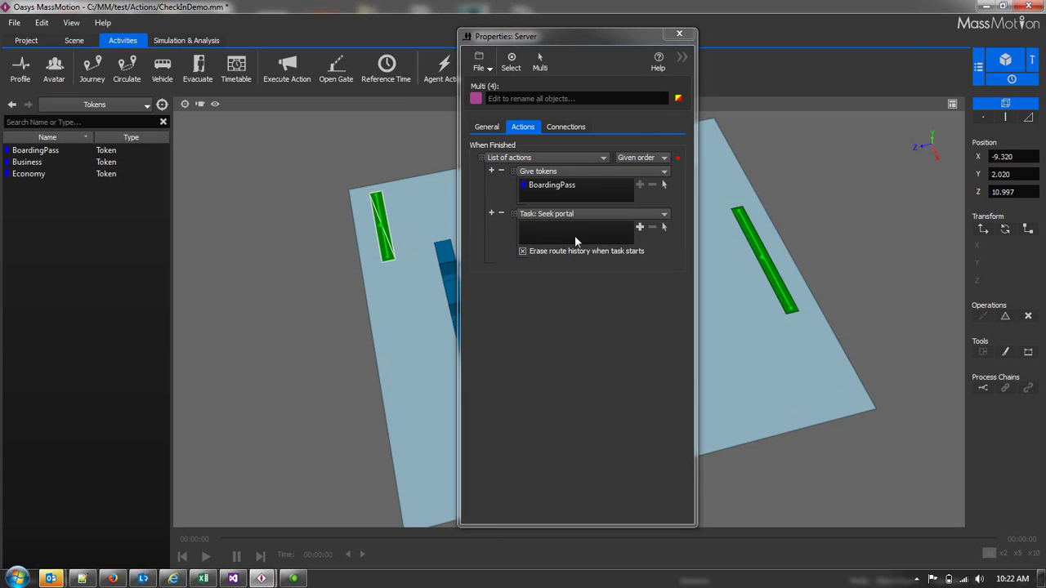
left_click(640, 228)
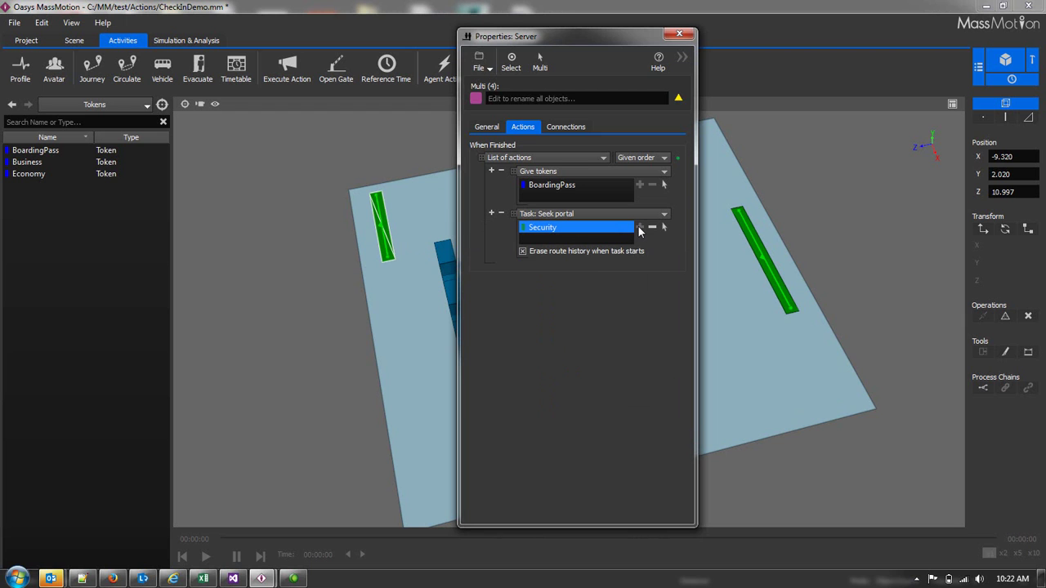
left_click(679, 35)
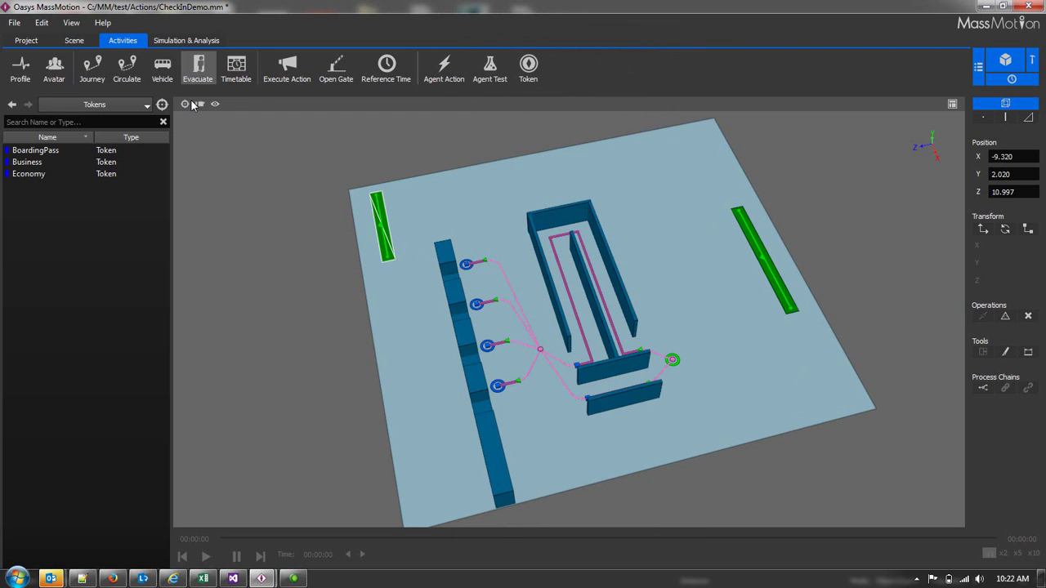
- Create a journey with 125 agents and a duration of 00:10:00
left_click(95, 72)
left_click_drag(503, 54, 272, 45)
double_click(277, 236)
type("125")
key("Tab")
left_click(300, 249)
left_click_drag(300, 250, 252, 250)
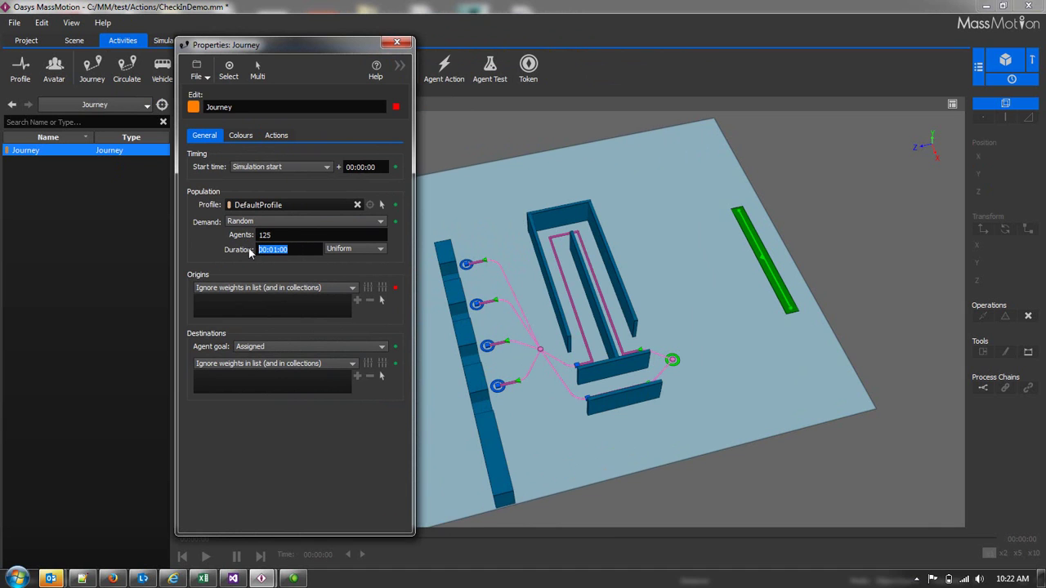
type("00:10:00")
- Add the Curb portal as the journey's origin, leaving its destinations empty, and close its properties
left_click(752, 244)
left_click(357, 301)
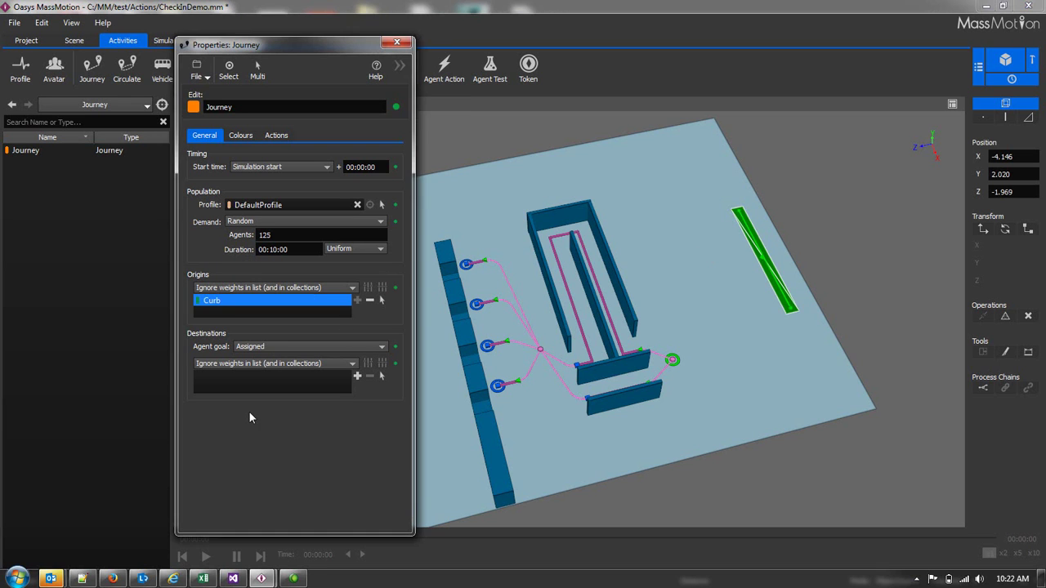
left_click_drag(316, 49, 180, 42)
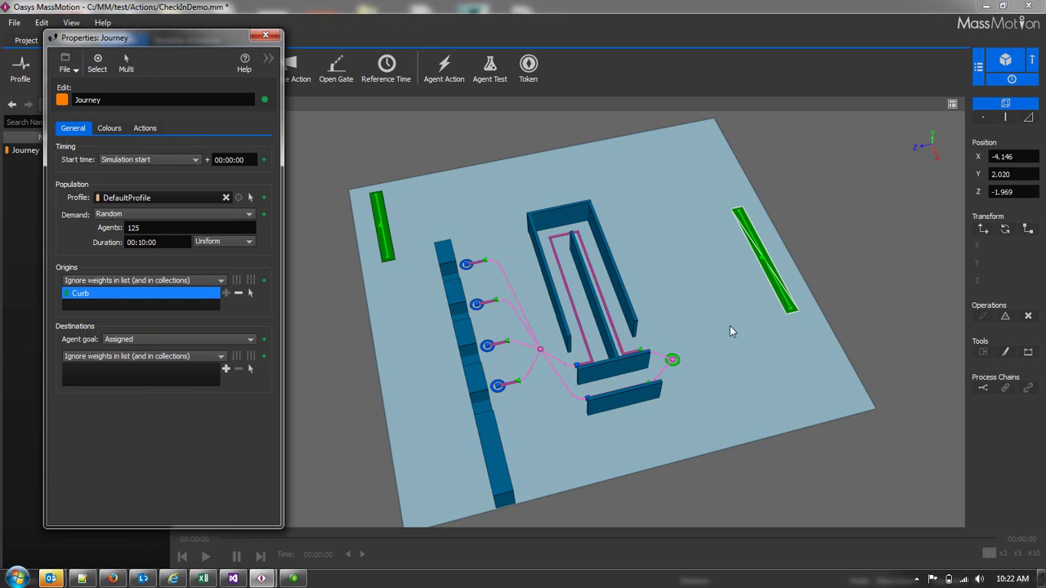
left_click(265, 37)
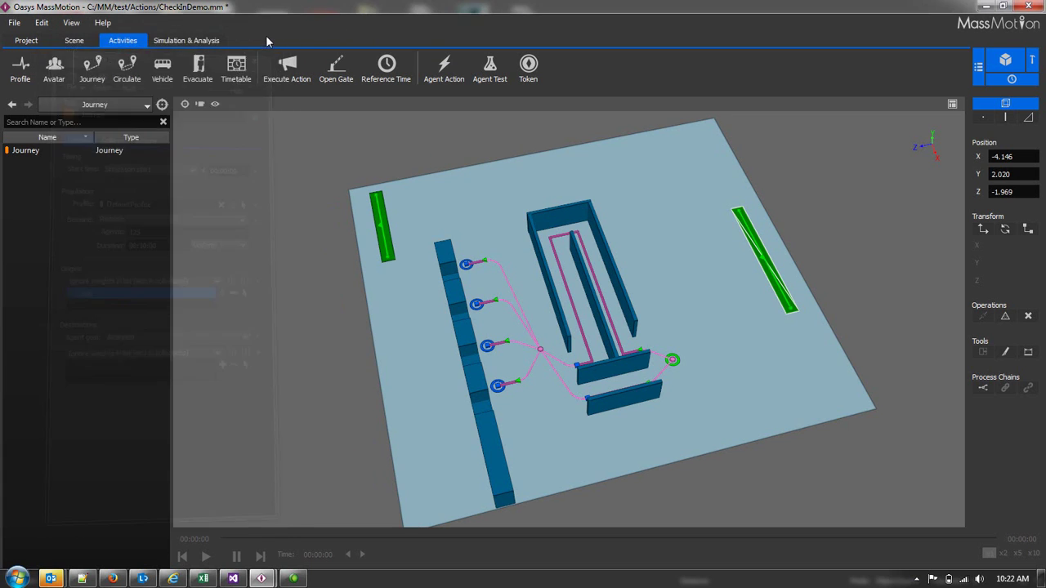
- Run a new standard console simulation as DefaultRun1, scrub through its playback to review the agents and return to the start
left_click(186, 40)
left_click(65, 80)
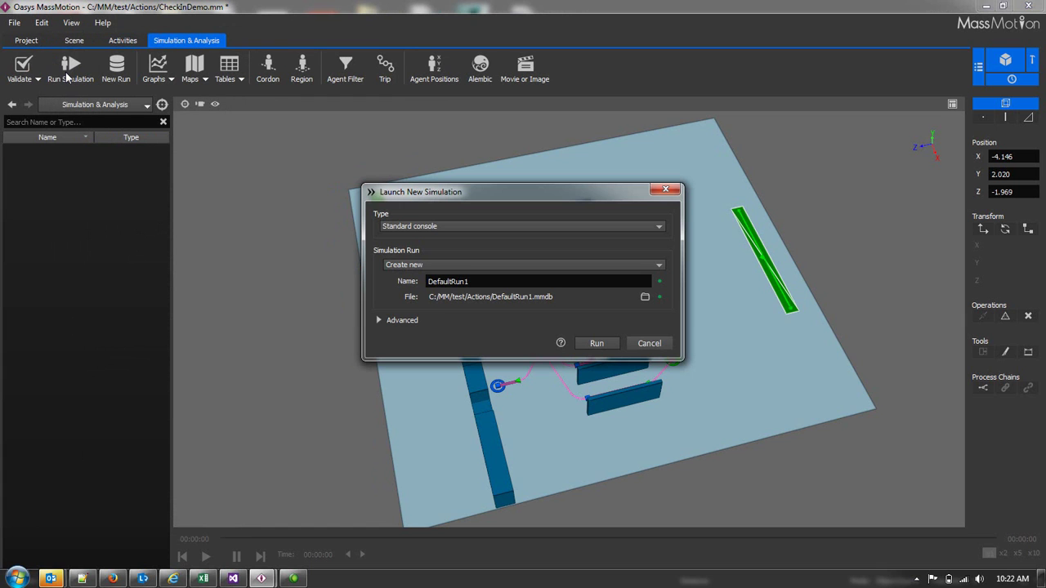
left_click(597, 343)
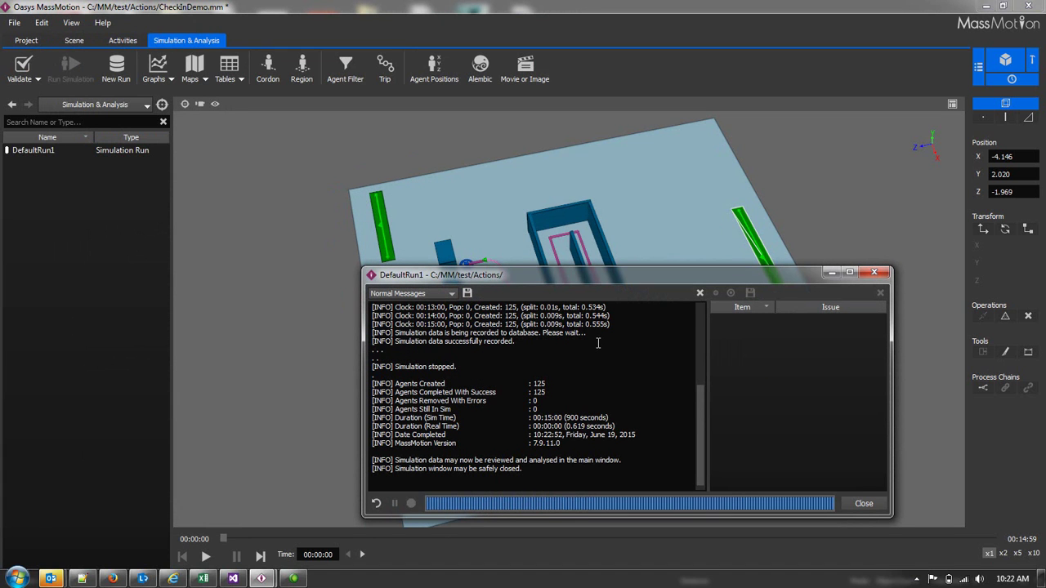
left_click(863, 504)
left_click_drag(223, 539, 456, 540)
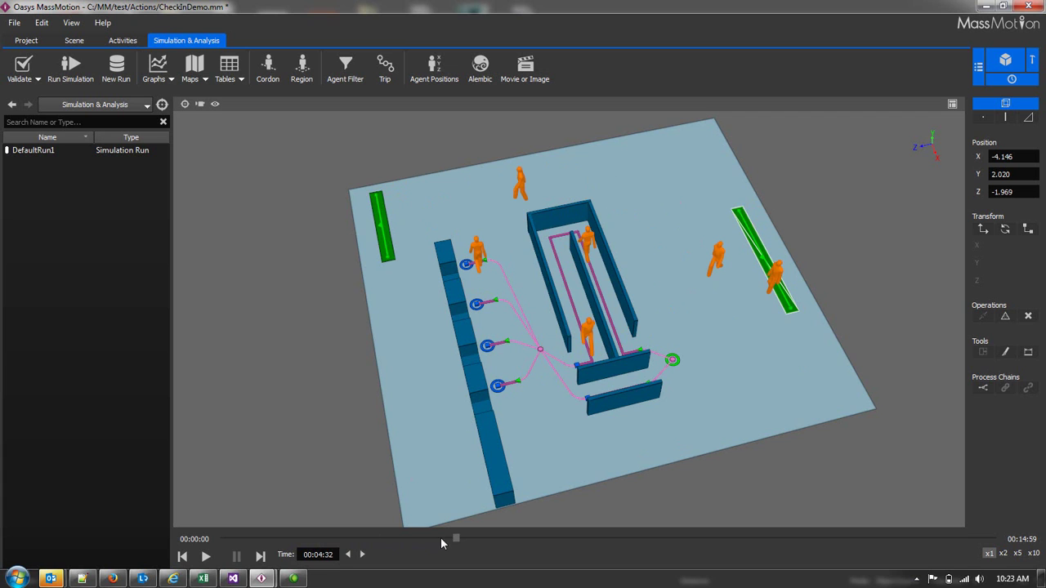
left_click_drag(455, 540, 204, 545)
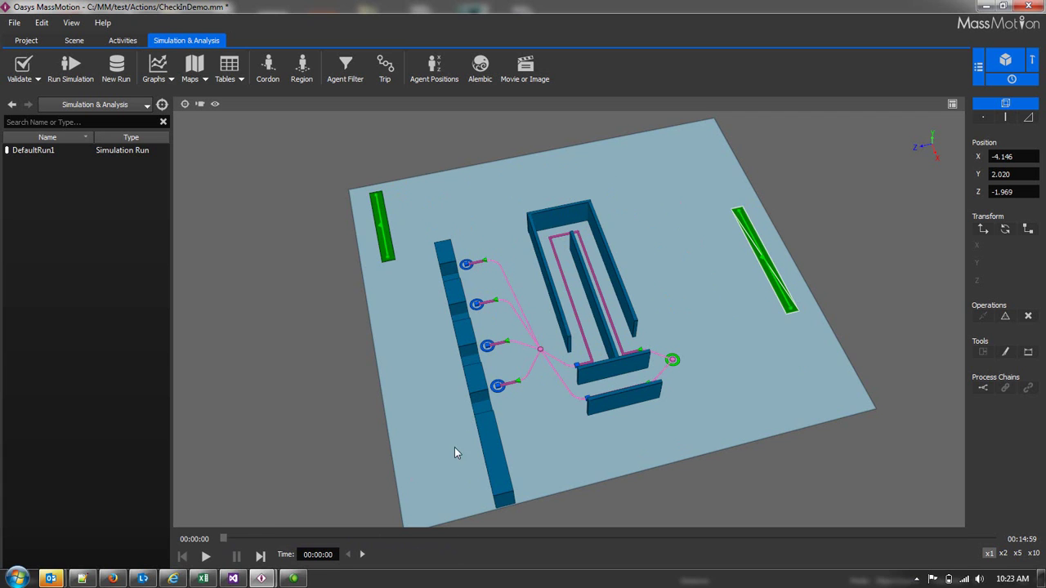
- Select all four check-in servers and set their capacity to Fixed with a total of 1
left_click(506, 384)
left_click(510, 383)
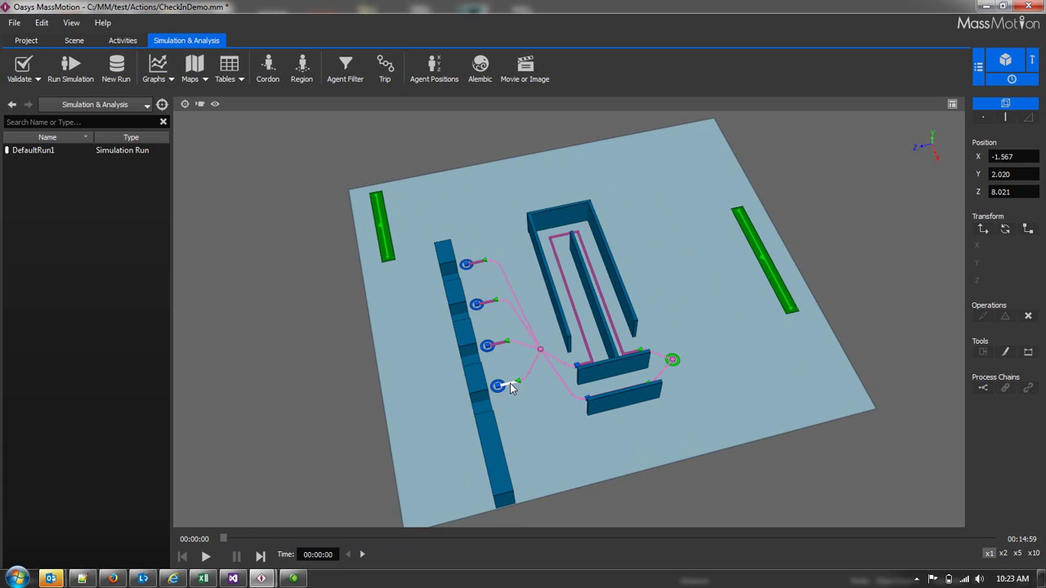
left_click(502, 345, "ctrl")
left_click(502, 342, "ctrl")
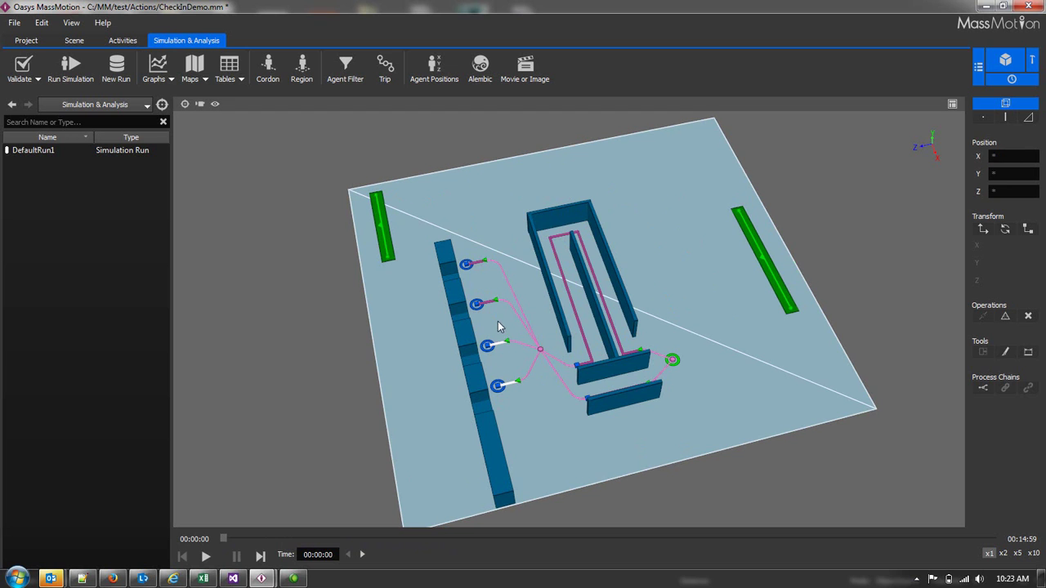
left_click(488, 303, "ctrl")
left_click(487, 304, "ctrl")
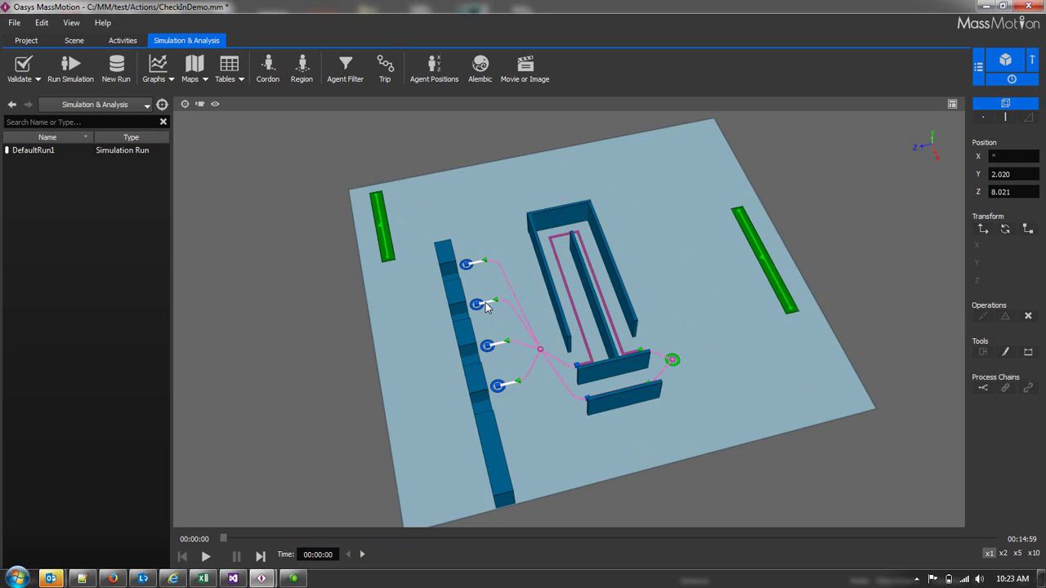
right_click(485, 304)
left_click(500, 497)
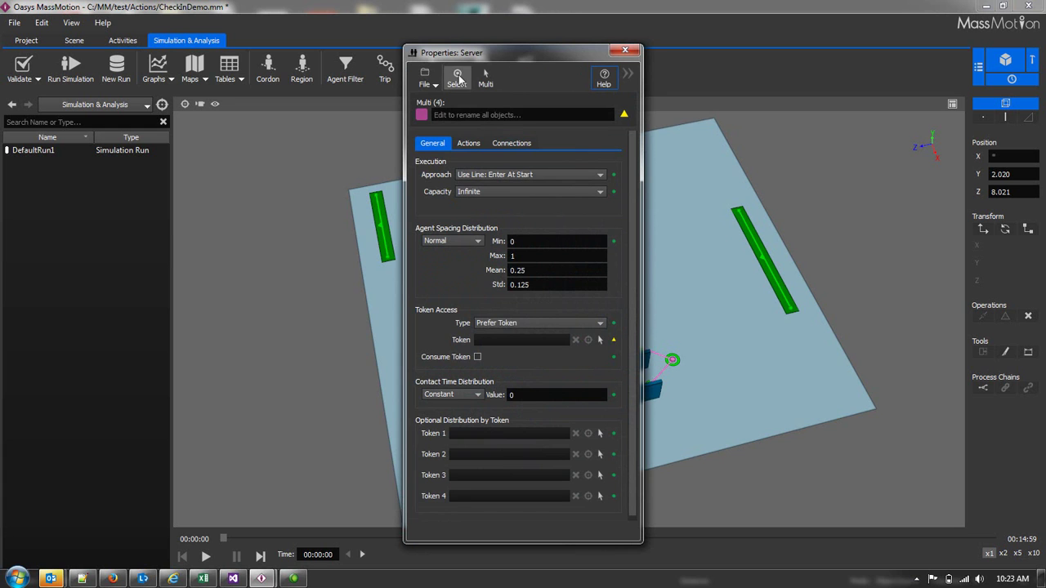
left_click_drag(487, 50, 178, 45)
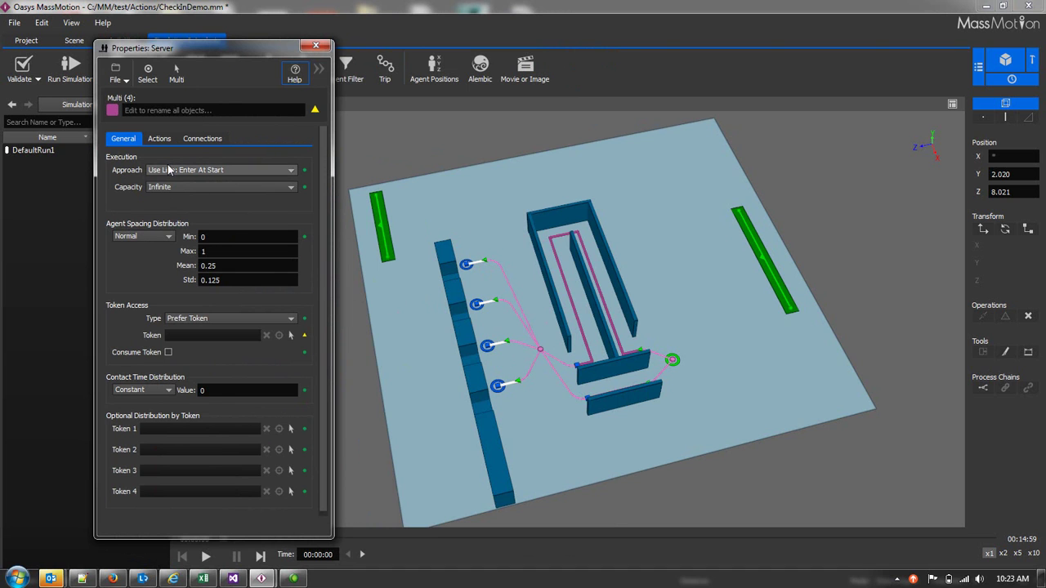
left_click(171, 188)
left_click(160, 199)
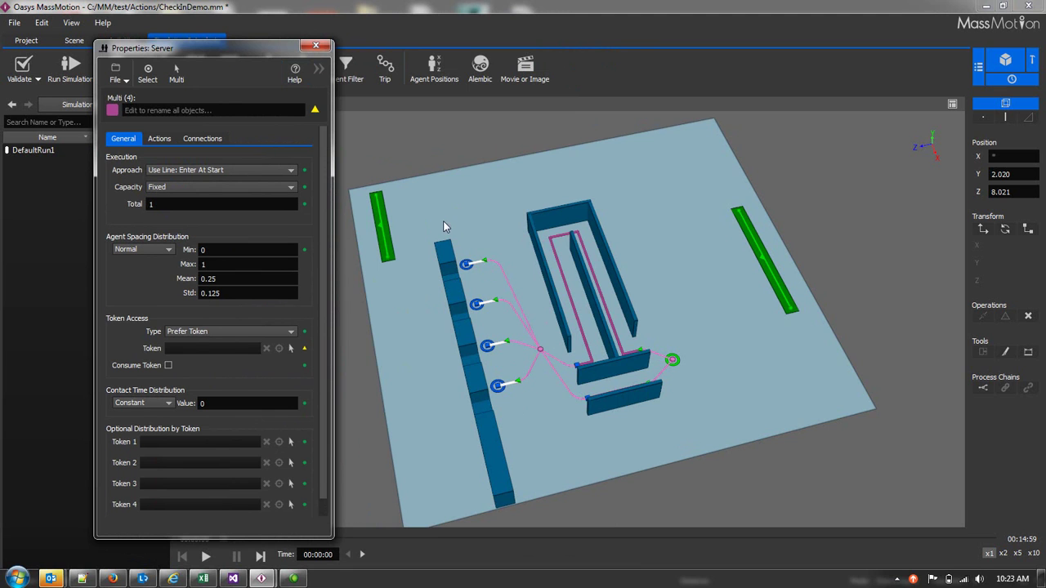
- Set the four servers' contact time distribution to Triangular with a minimum of 2 and a mode of 30, and close their properties
left_click(155, 404)
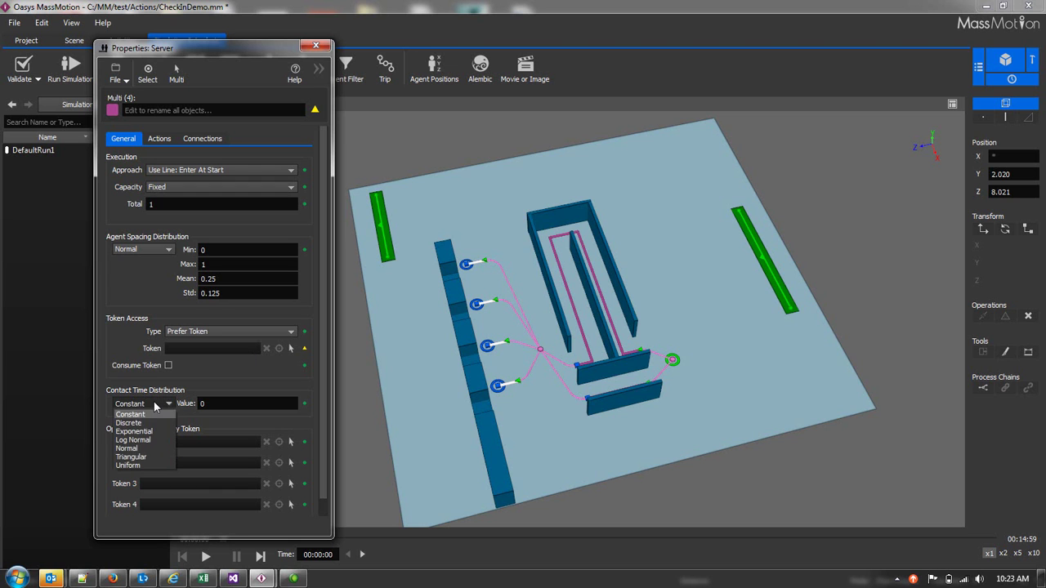
left_click(131, 457)
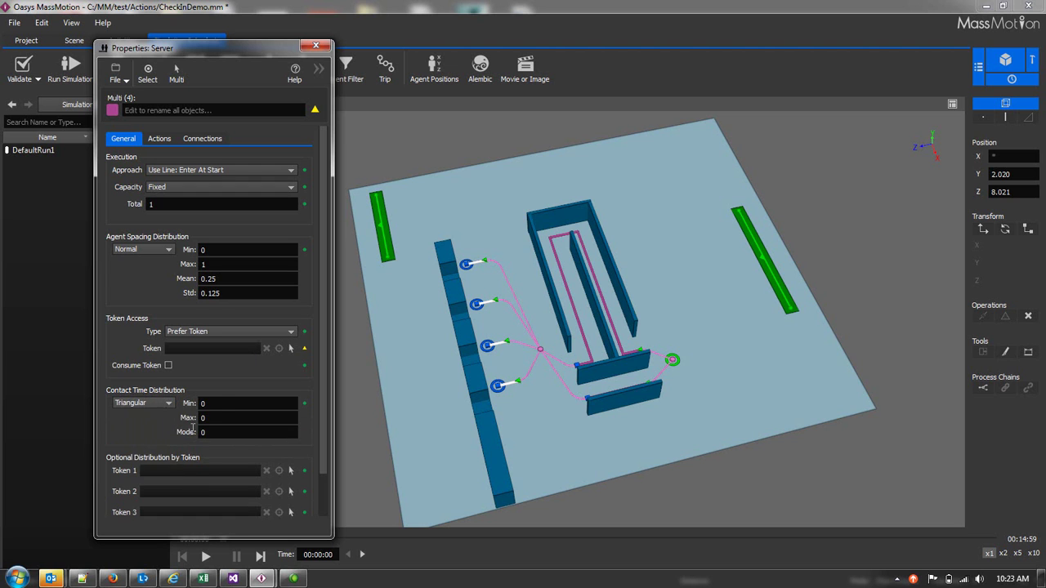
left_click_drag(225, 404, 185, 409)
type("2")
left_click(260, 435)
type("30")
left_click(309, 52)
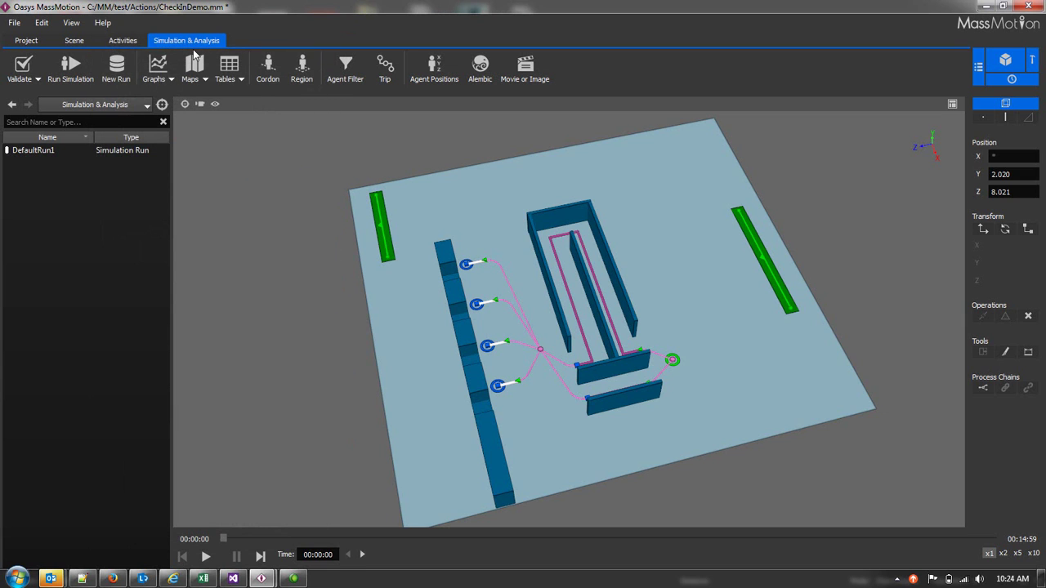
- Rerun the simulation, overwriting DefaultRun1, and scrub its playback to 00:05:31 to review the servers
left_click(70, 65)
left_click(597, 352)
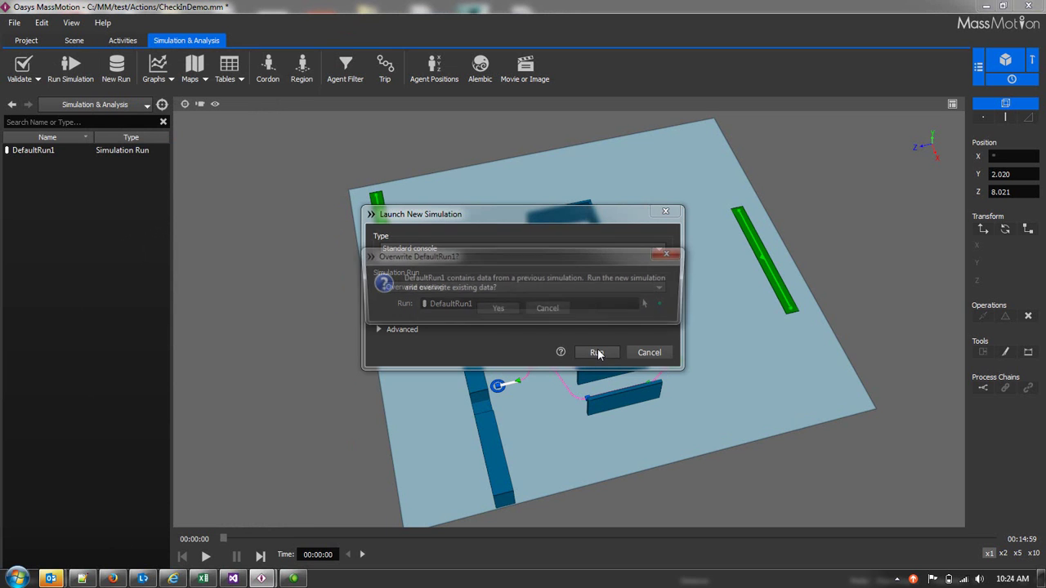
left_click(496, 310)
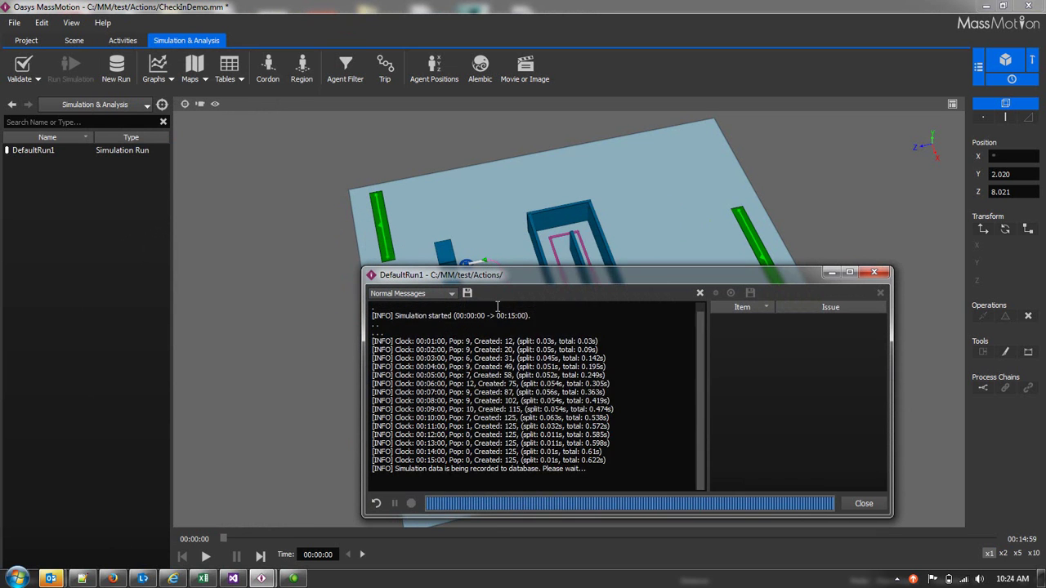
left_click(864, 503)
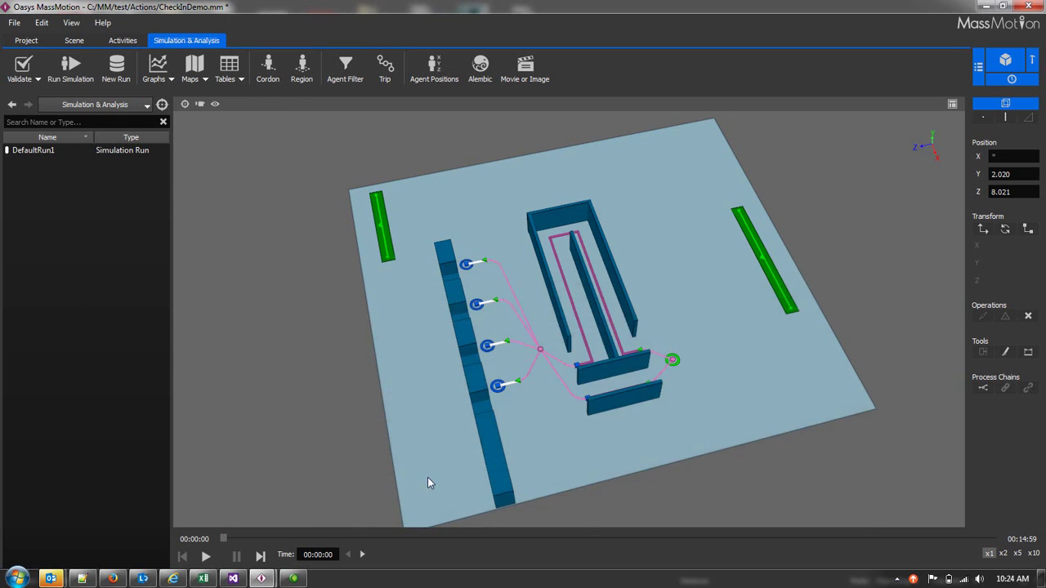
left_click_drag(222, 547, 506, 564)
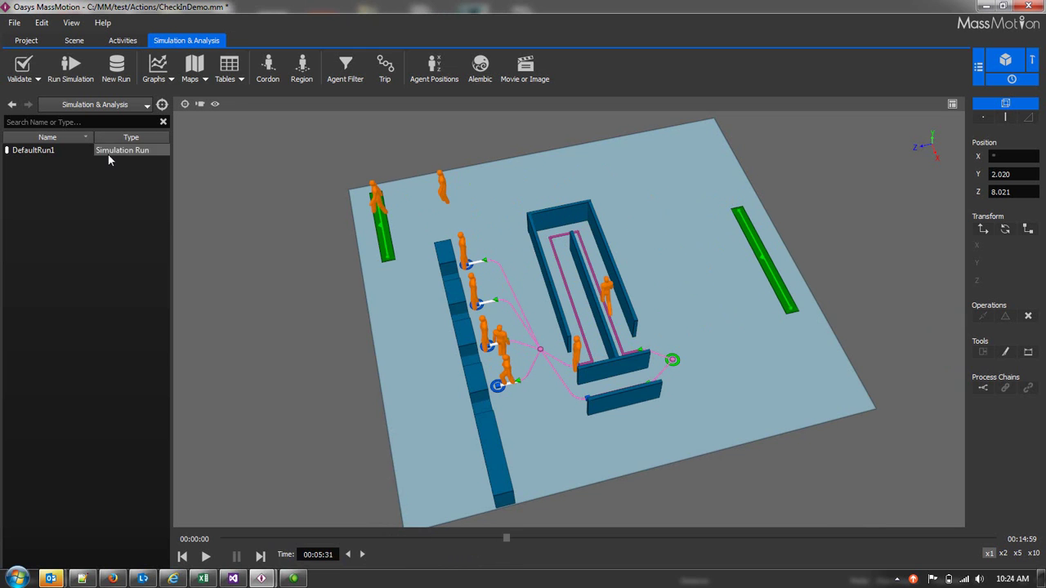
- Open the properties of DefaultRun1 and set its agent colour to Custom white
double_click(31, 157)
left_click_drag(480, 59, 217, 57)
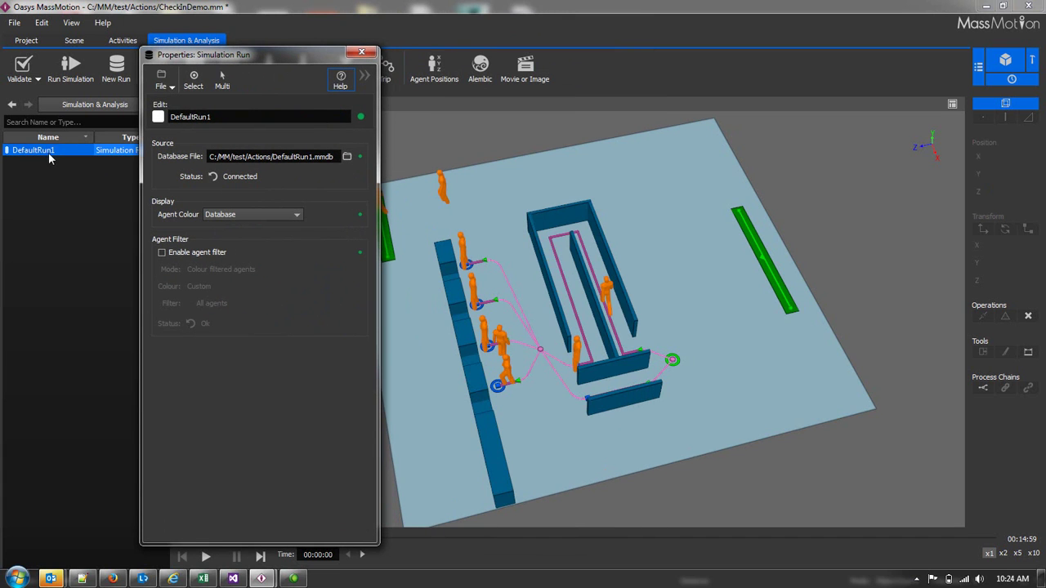
left_click(222, 215)
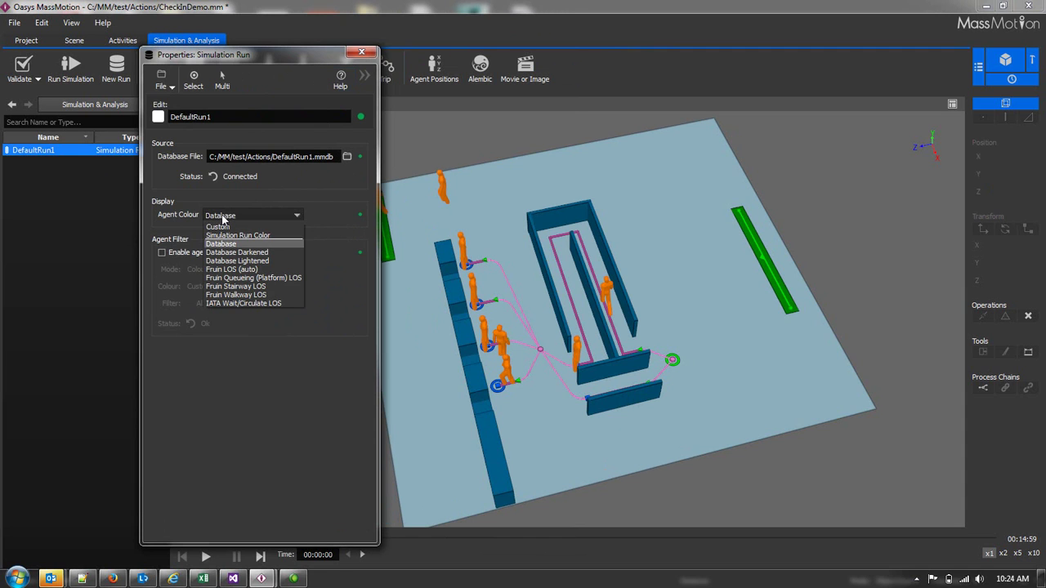
left_click(221, 228)
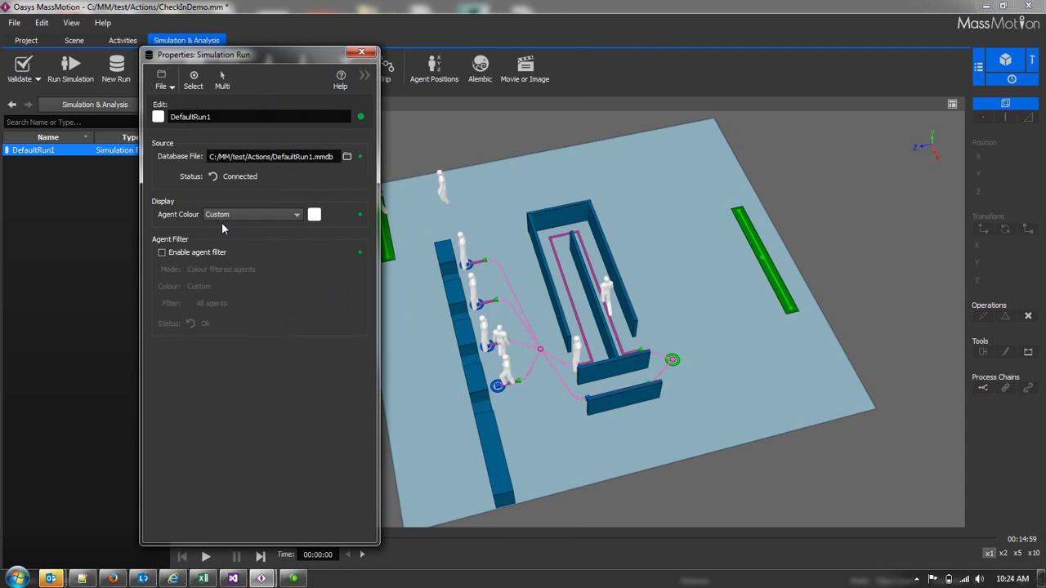
- Enable DefaultRun1's agent filter to colour agents holding the Business token green, refresh the filter and close the properties
left_click(161, 253)
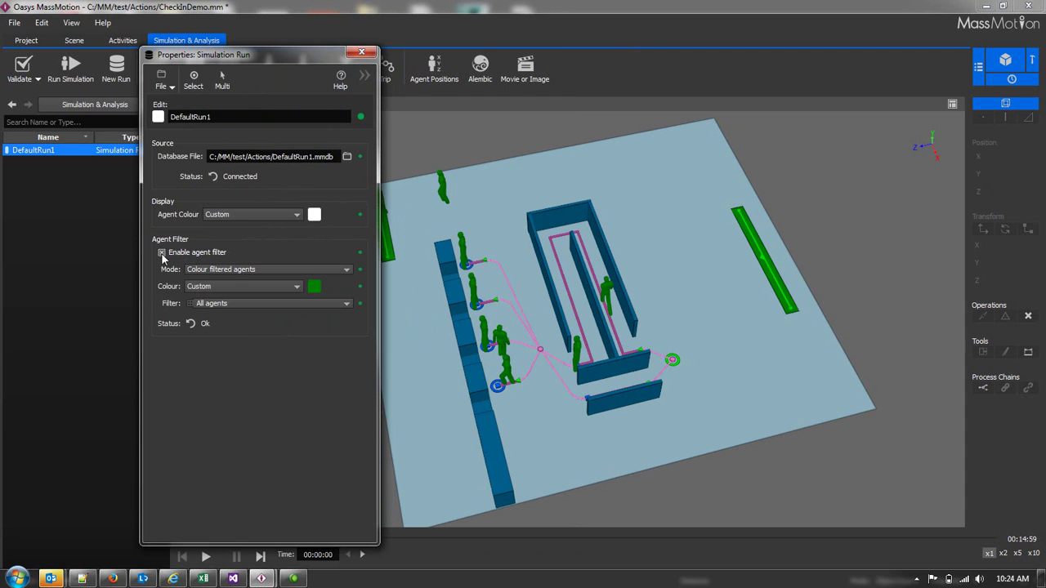
left_click(211, 304)
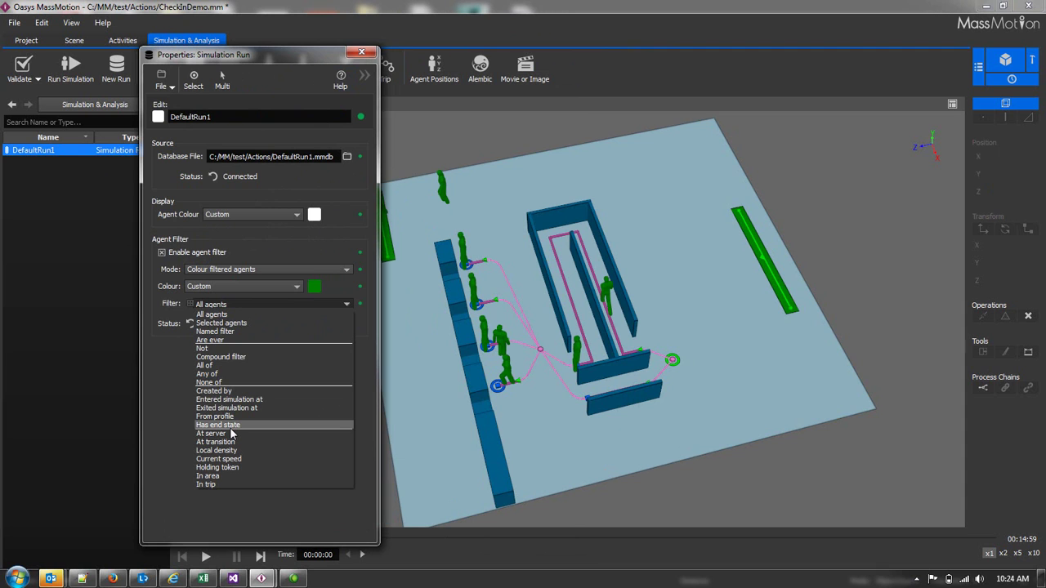
left_click(219, 468)
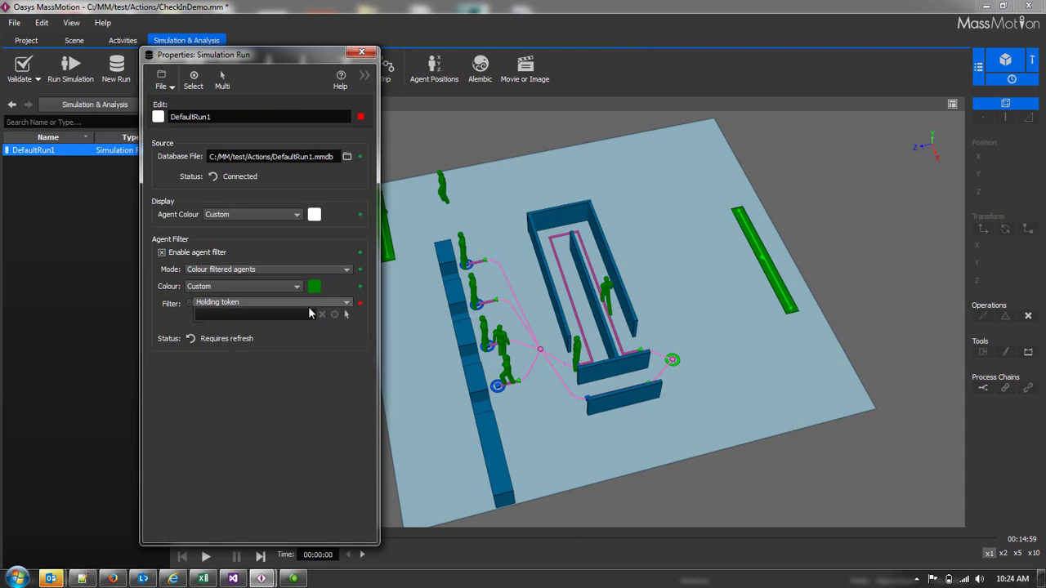
left_click(345, 314)
left_click(127, 248)
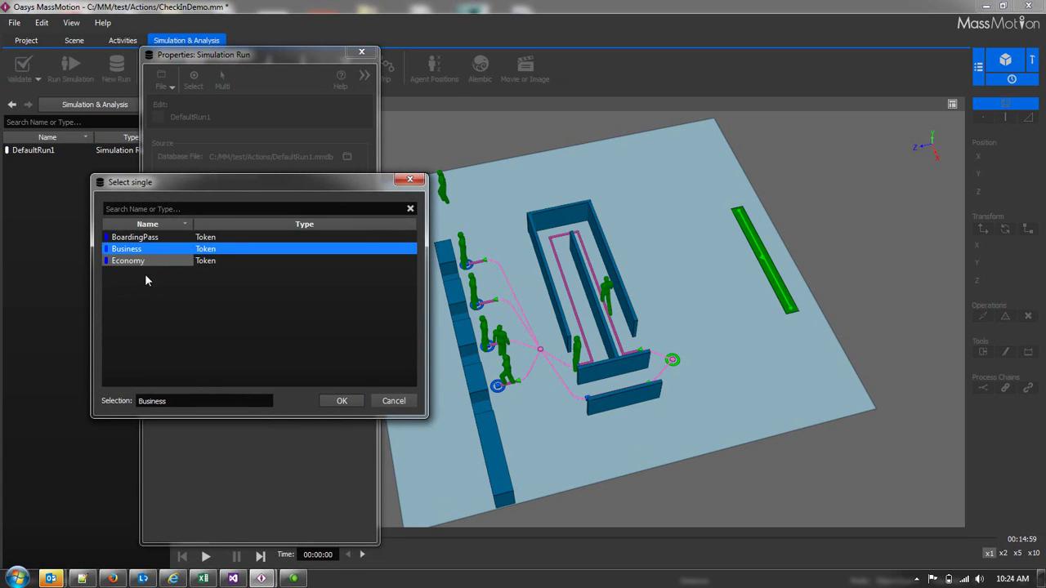
left_click(327, 400)
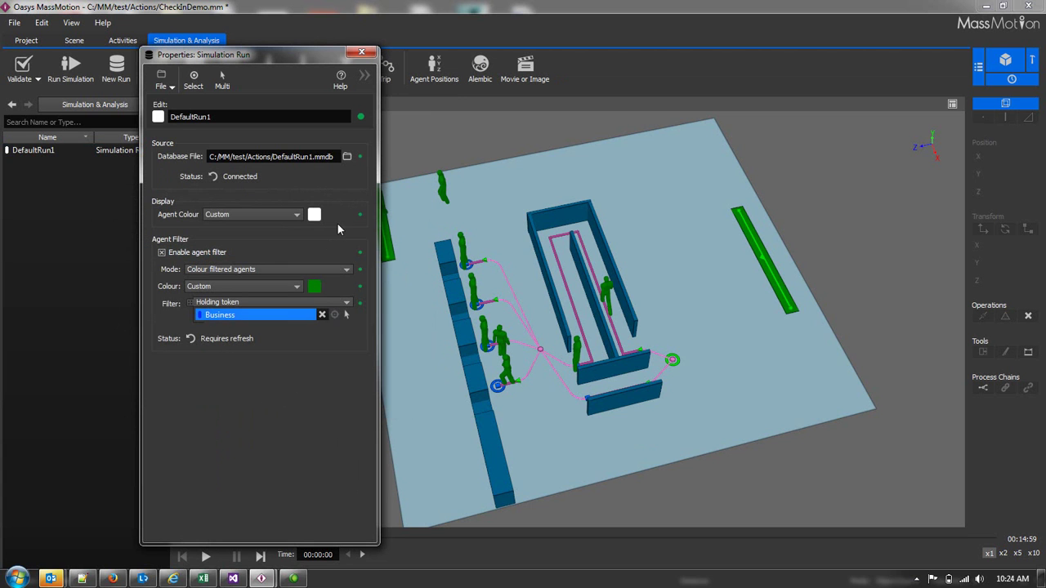
left_click(191, 339)
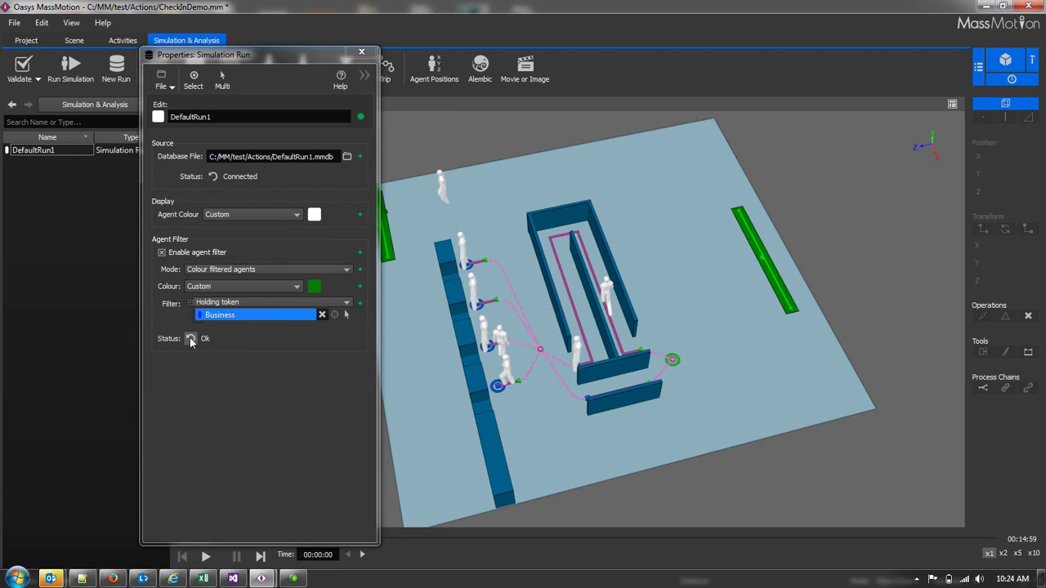
left_click(361, 53)
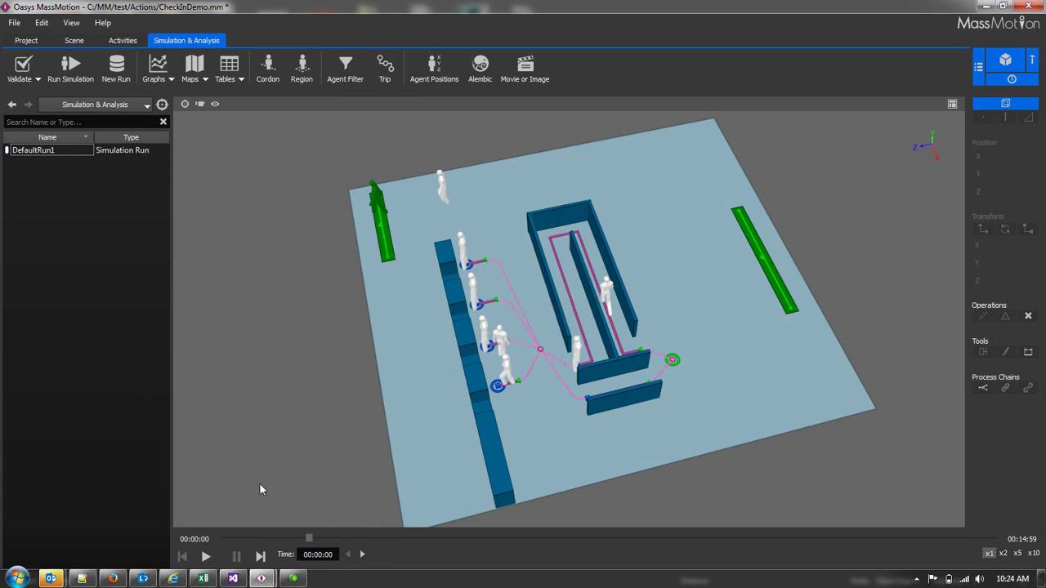
- Move the playback to 00:03:43 and observe the green agent at the server nearest the front to examine its tokens
left_click_drag(310, 537, 414, 546)
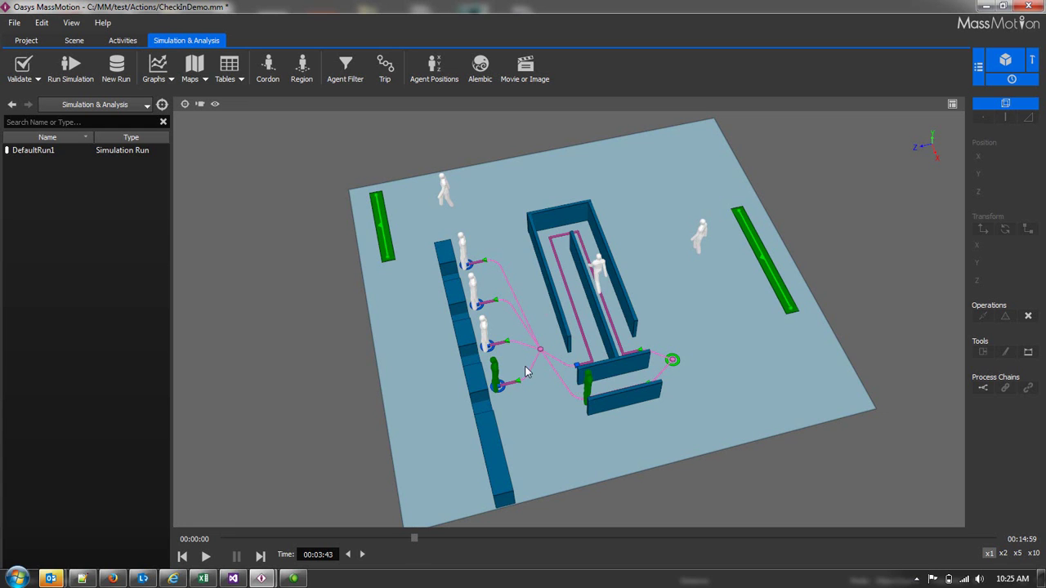
left_click(495, 380)
right_click(495, 380)
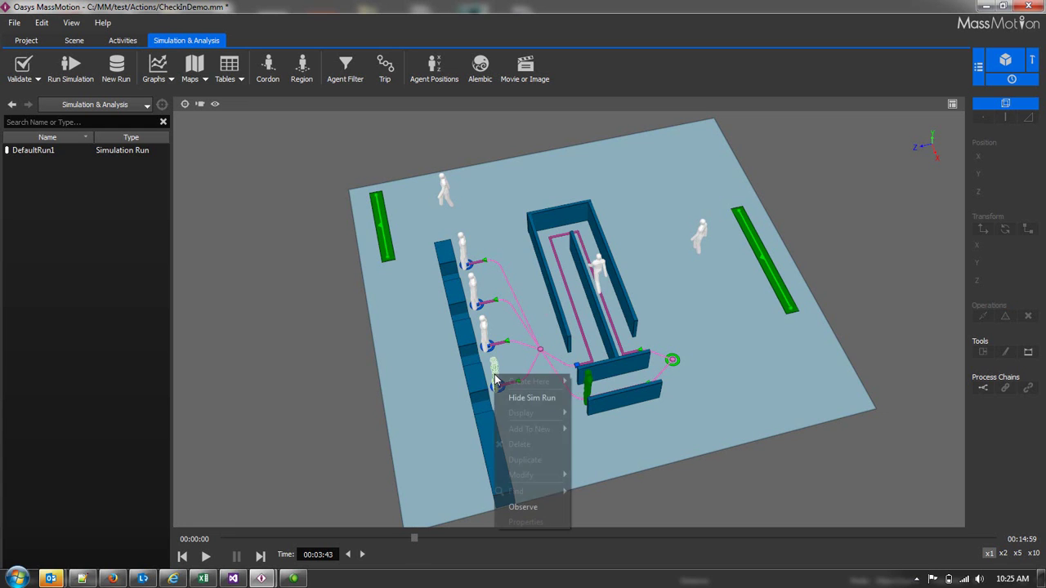
left_click(533, 505)
left_click_drag(664, 200, 813, 71)
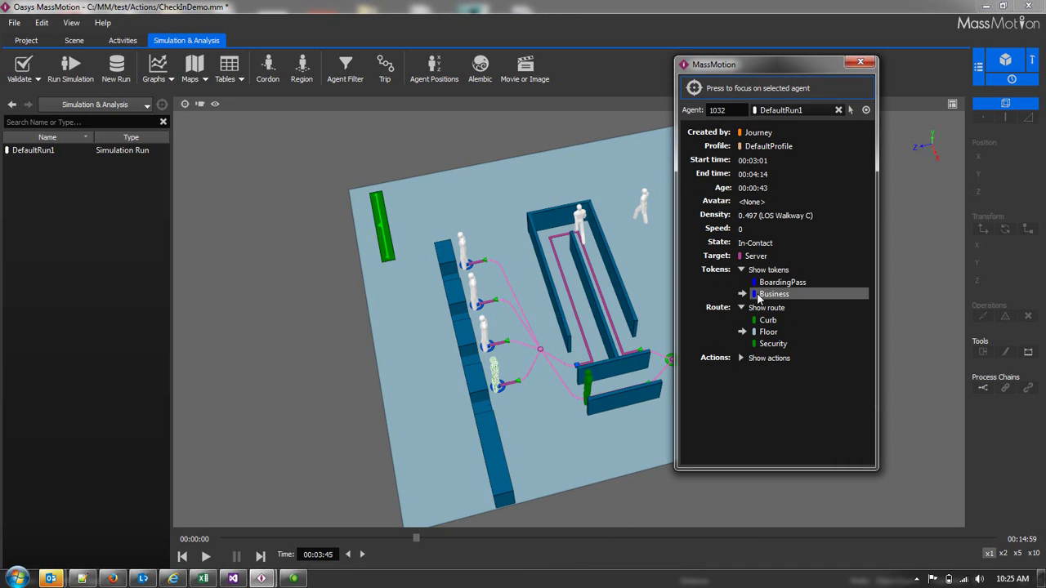
left_click(857, 62)
- Advance the playback in small increments to 00:03:56 to follow the Business agents through check-in
key("Right")
key("Right")
key("Right")
key("Right")
key("Right")
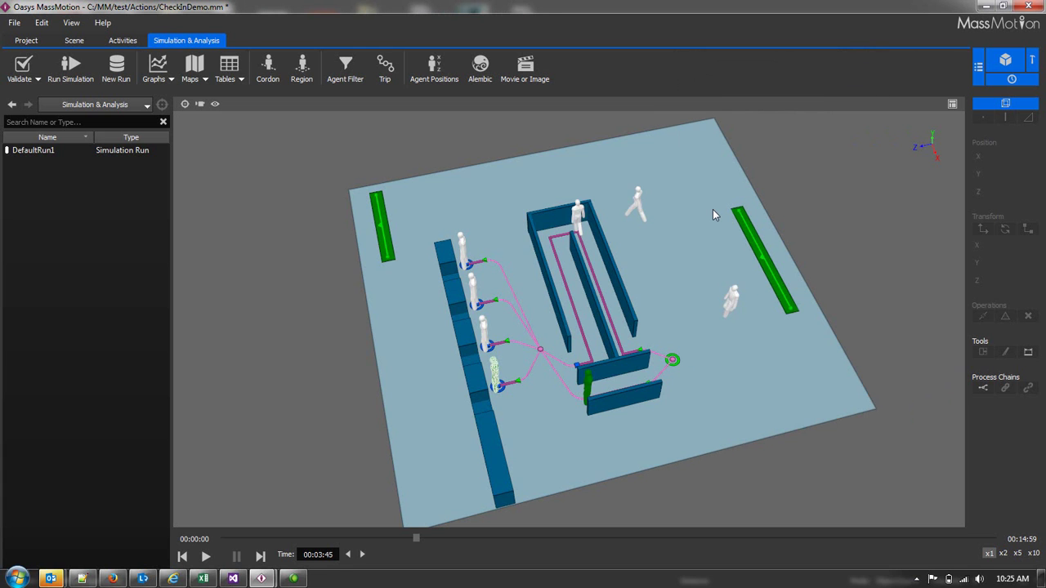
key("Right")
key("Right")
key("Right")
key("Right")
key("Right")
key("Right")
key("Right")
key("Right")
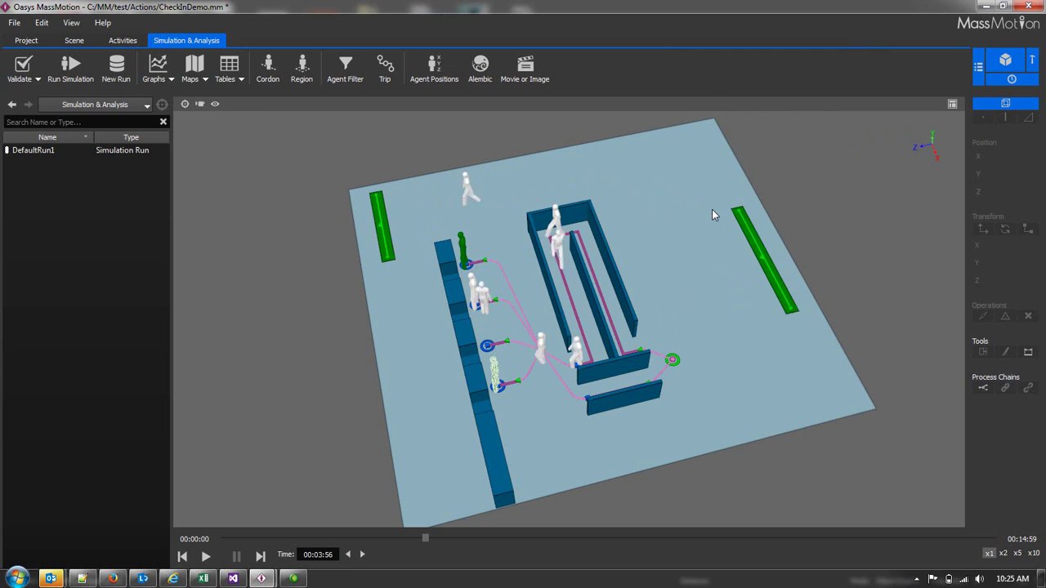